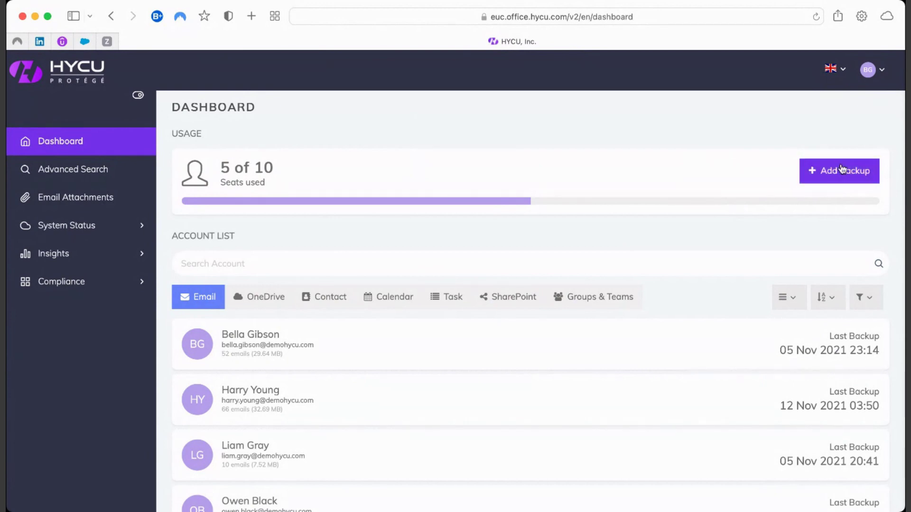
- View the sources available for adding a backup, return to the dashboard and look through the email account list
click(862, 180)
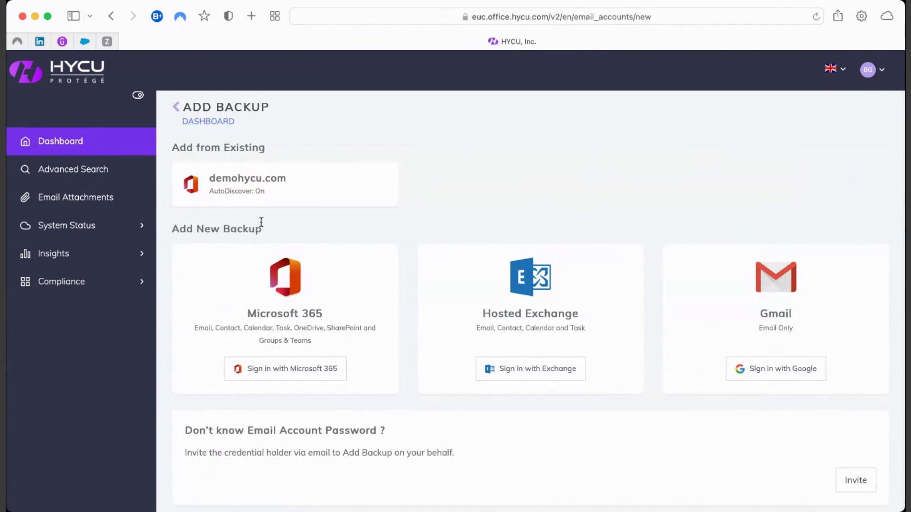
click(78, 140)
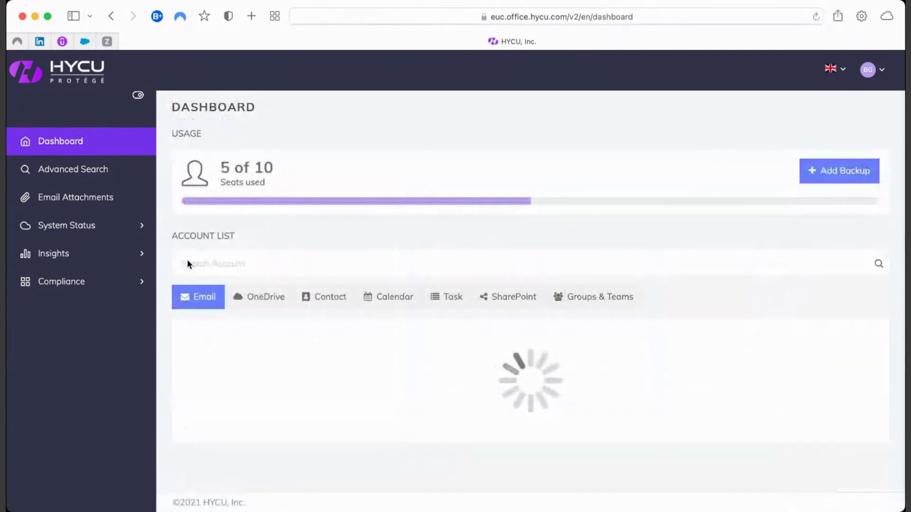
scroll(185, 285, down, 2)
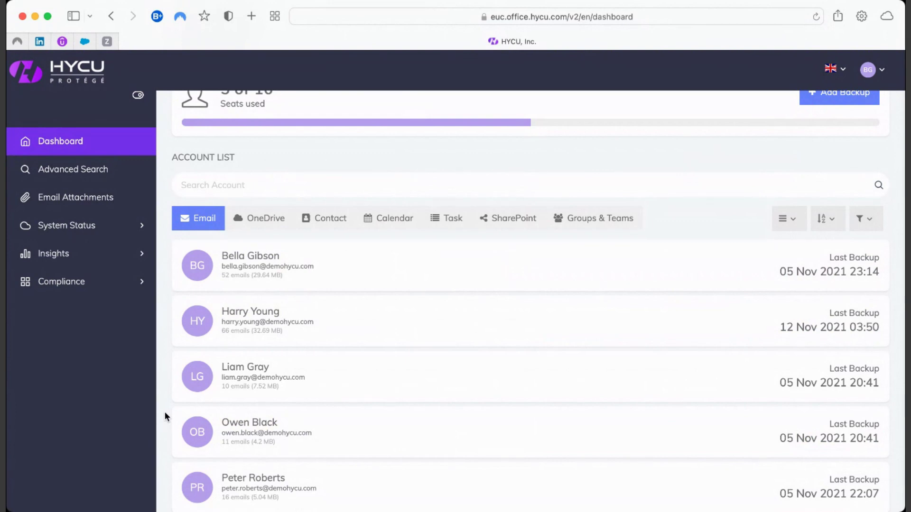
scroll(165, 413, up, 1)
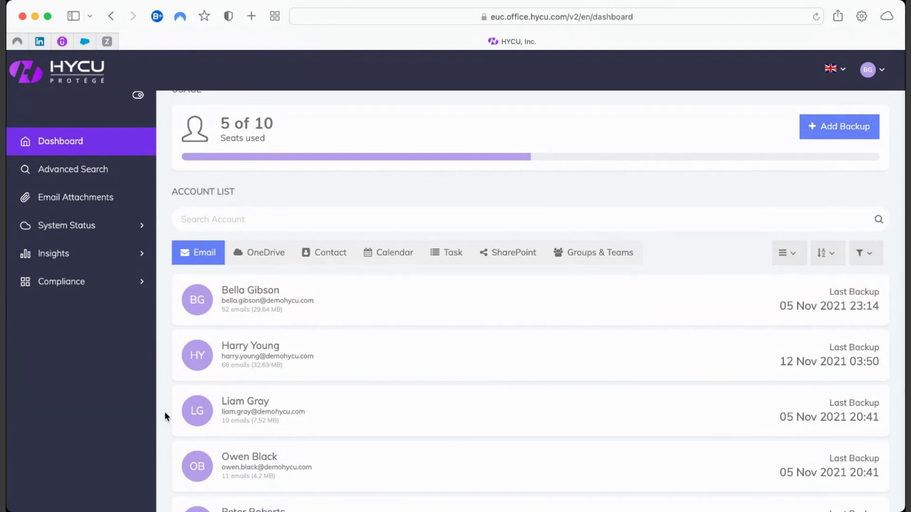
scroll(165, 414, down, 2)
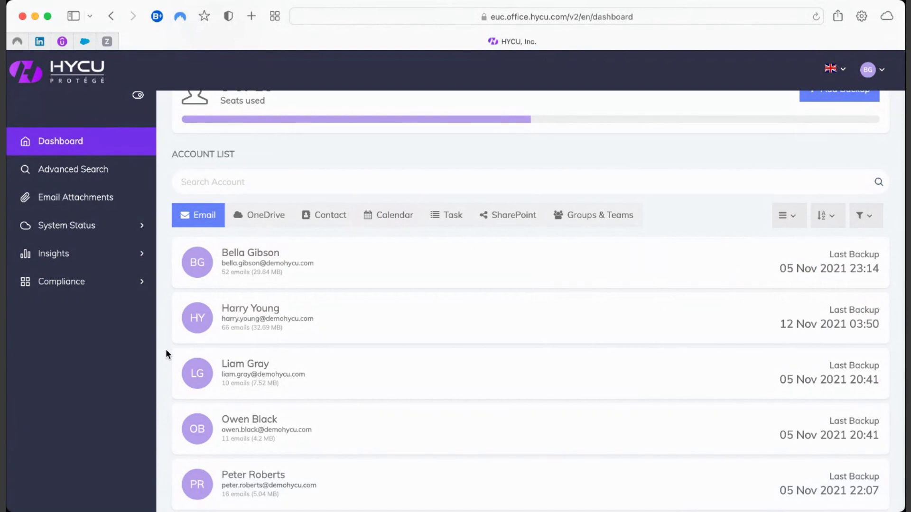
- Look at the email restore options of the first listed account, selecting Other Folder as destination, and close without restoring
mouse_move(309, 265)
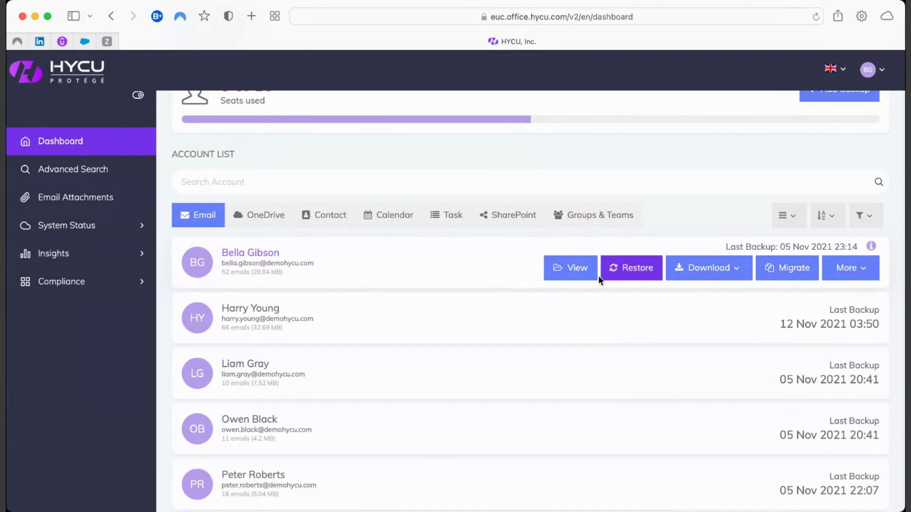
click(642, 279)
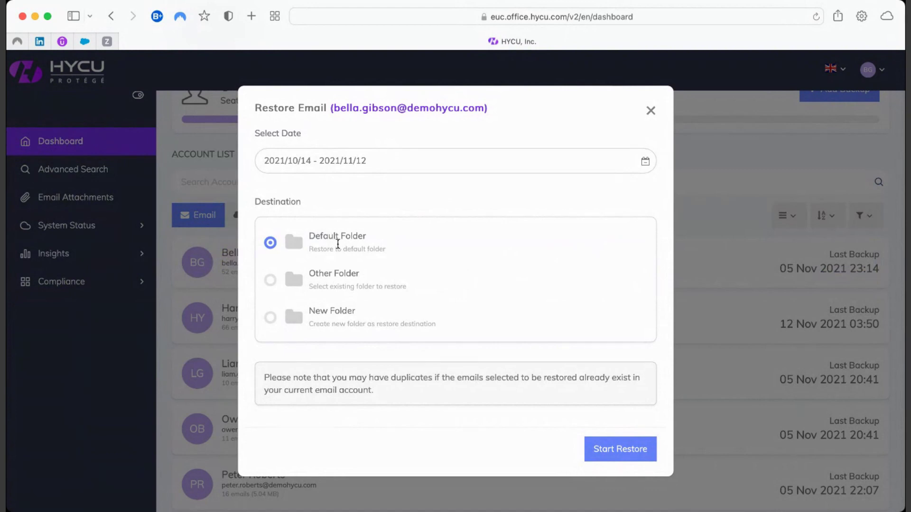
click(324, 272)
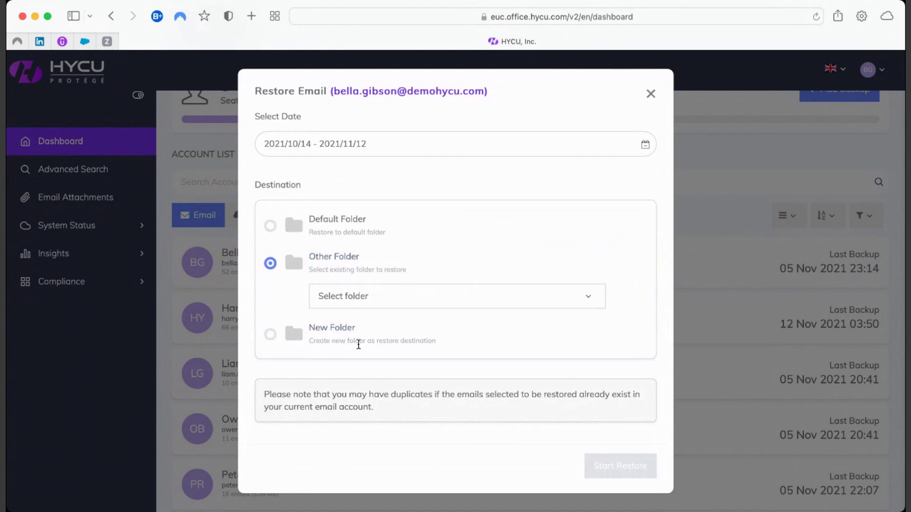
click(651, 95)
mouse_move(513, 256)
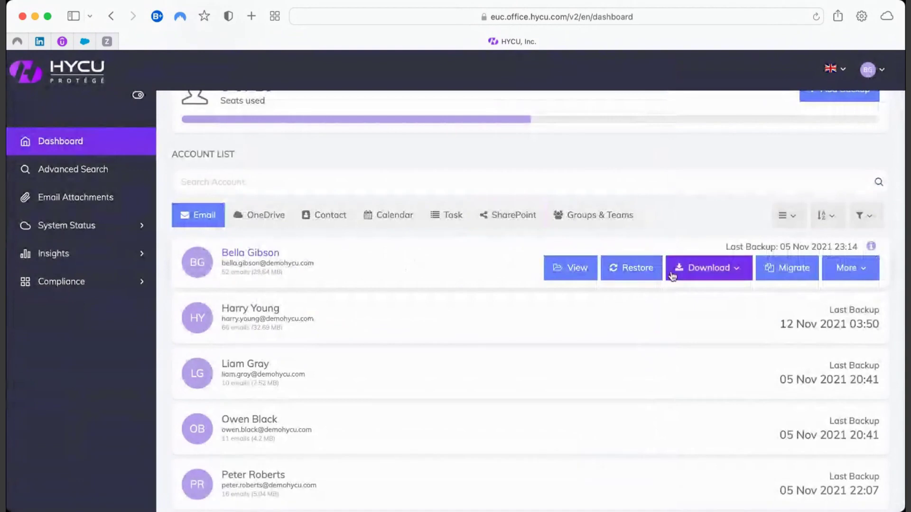
- Examine the first account's email download formats, additional actions and backup info
click(738, 269)
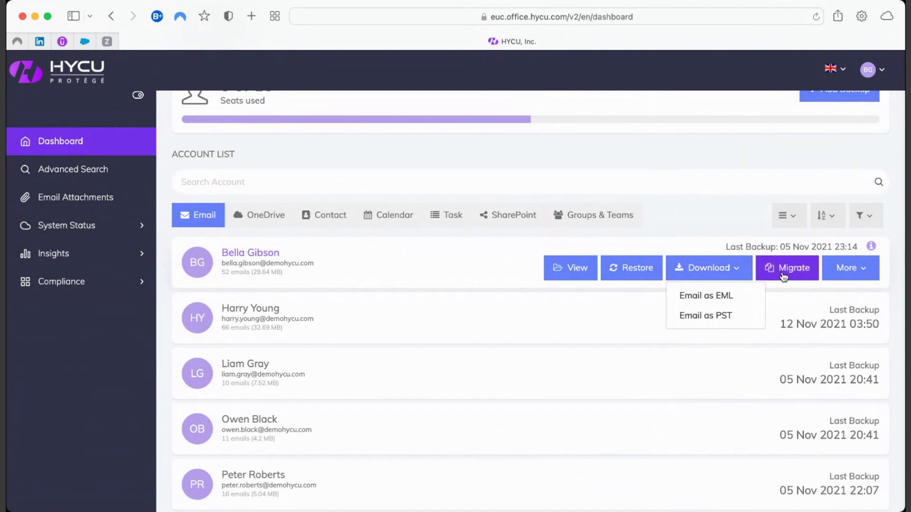
click(865, 278)
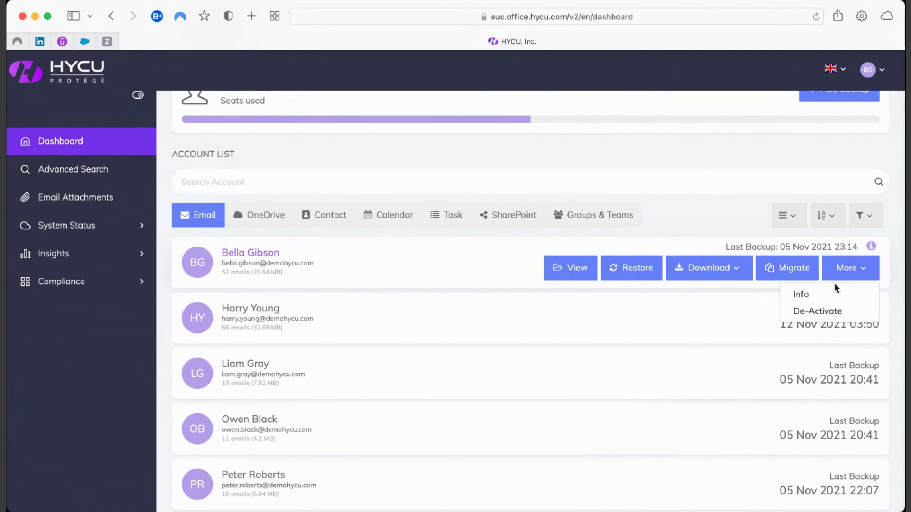
click(826, 295)
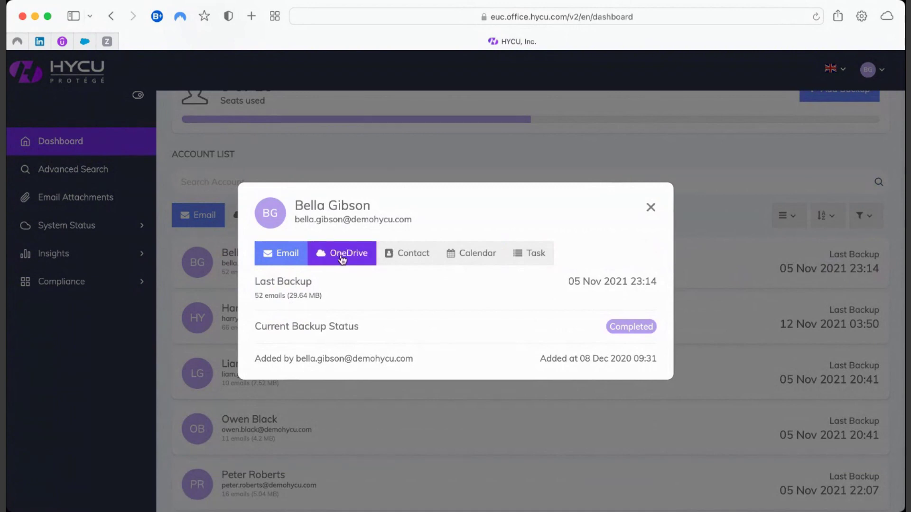
click(649, 210)
click(847, 269)
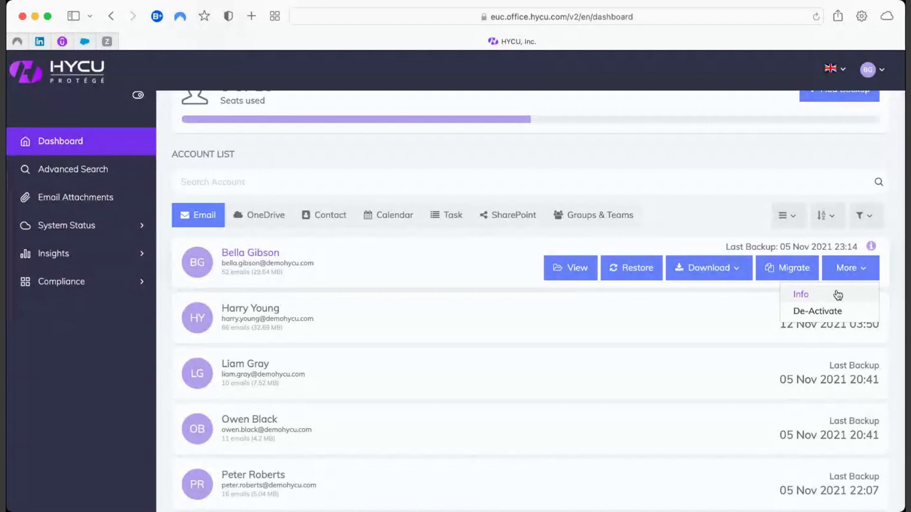
- Open the first account's email backup, select the "Test" message and view its download and tag options
click(250, 255)
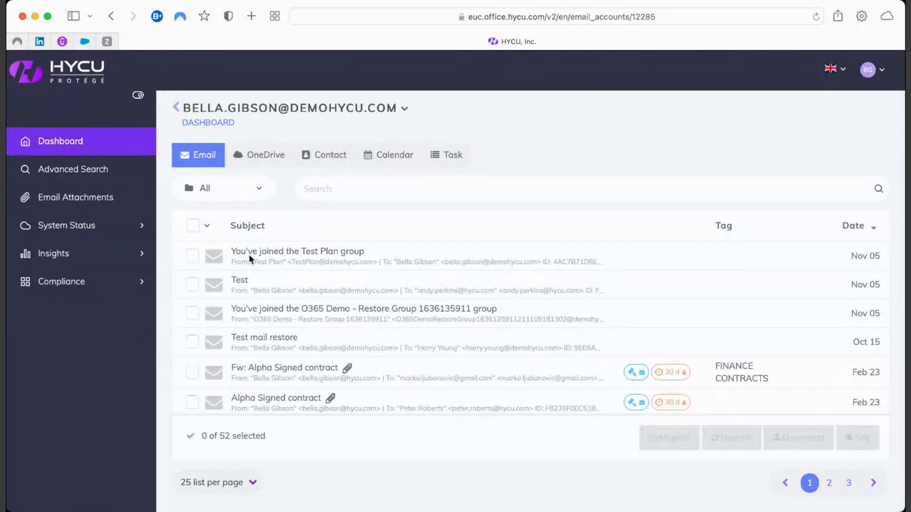
click(193, 286)
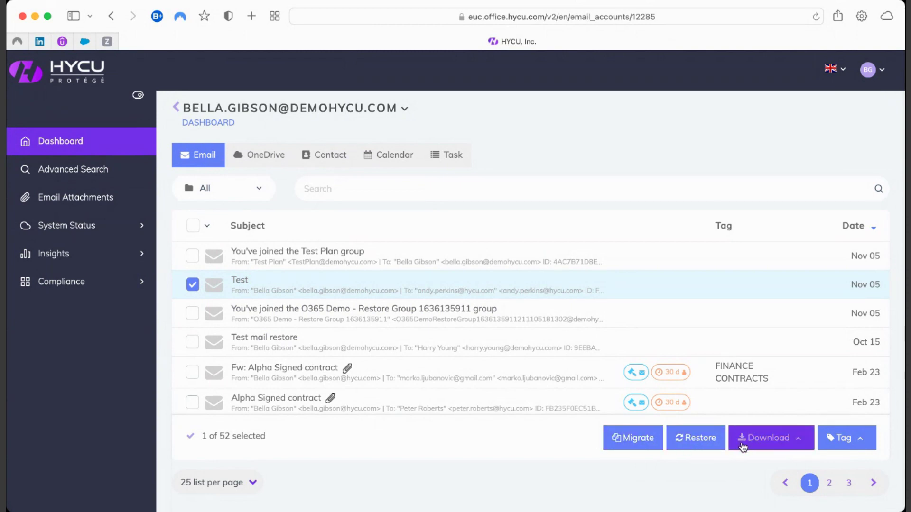
click(763, 444)
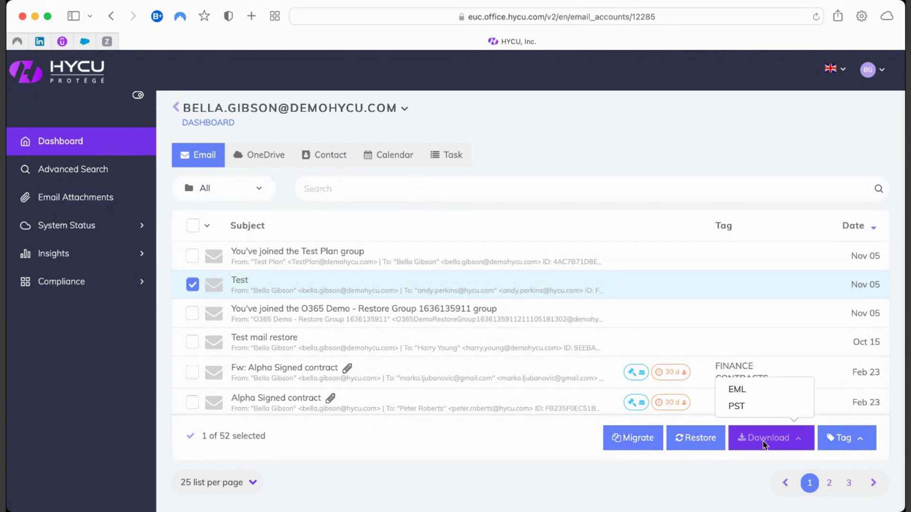
click(862, 442)
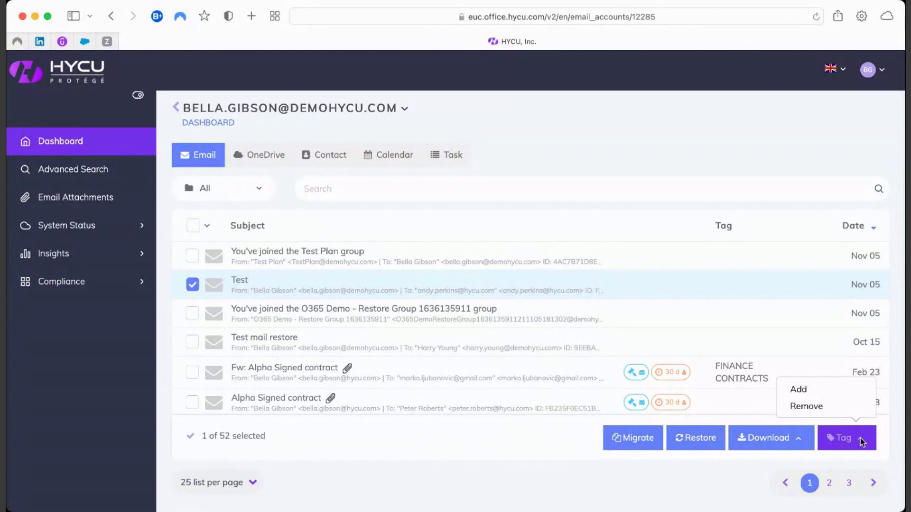
click(782, 161)
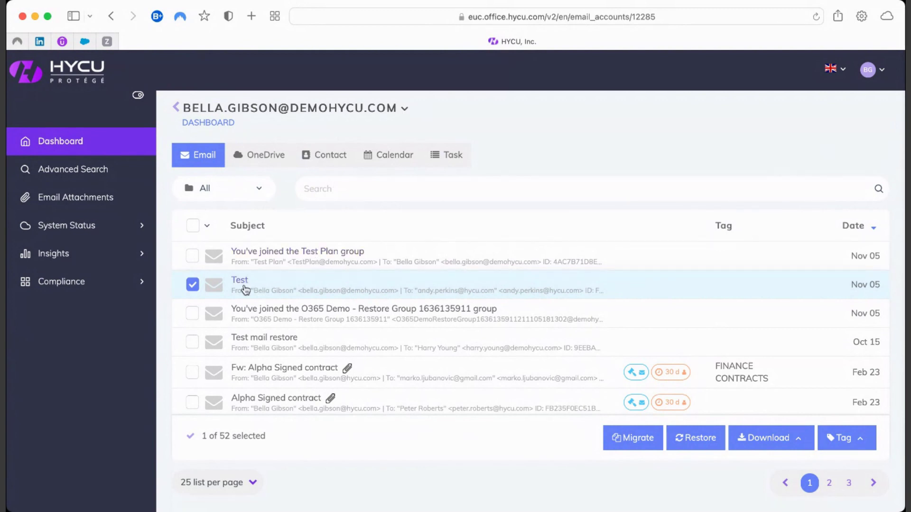
- Switch to the account's OneDrive backup, select HYCU_UserGuide-4.1.pdf and view its download and restore version options
click(276, 162)
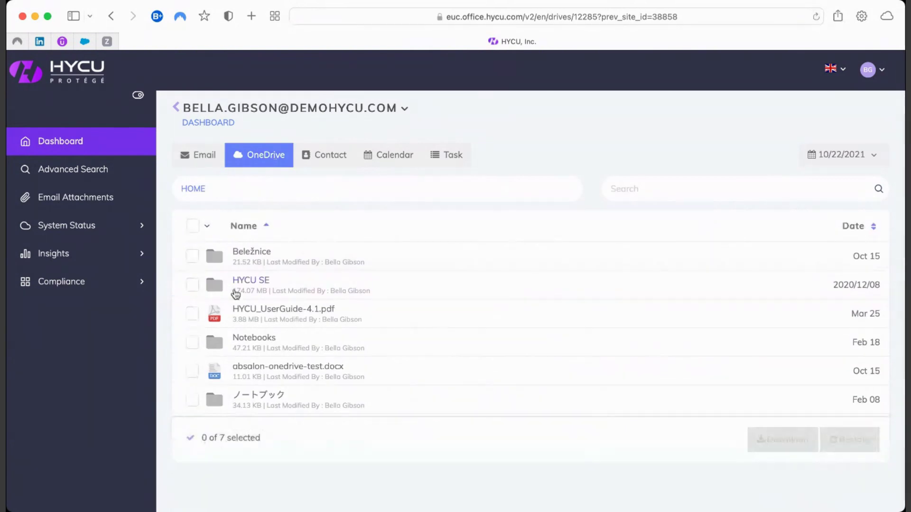
click(192, 315)
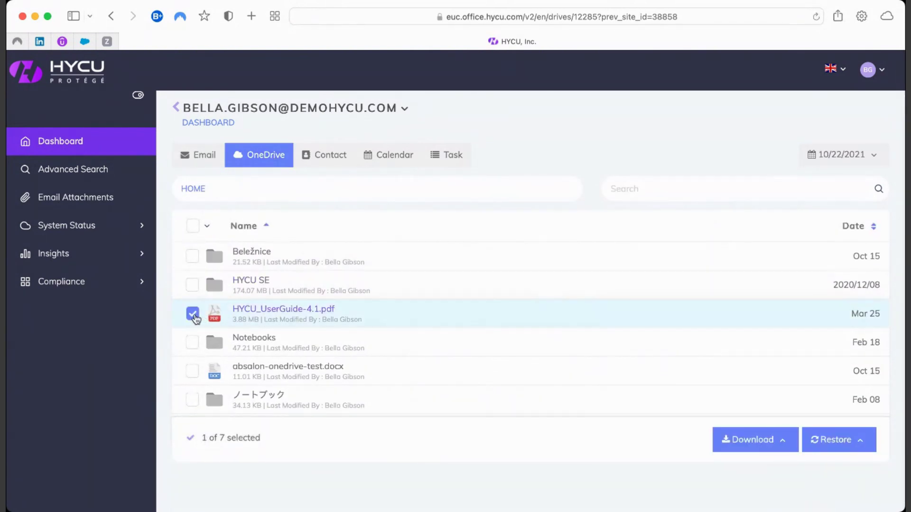
click(785, 440)
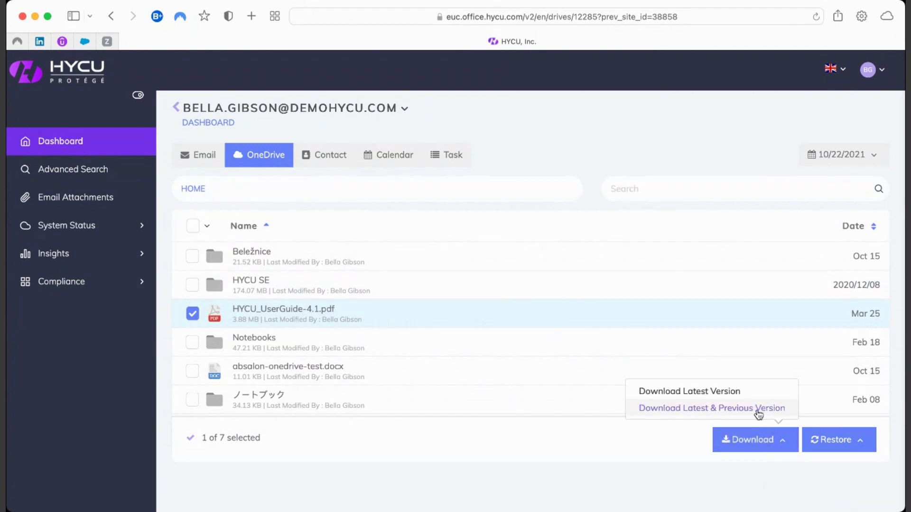
click(851, 442)
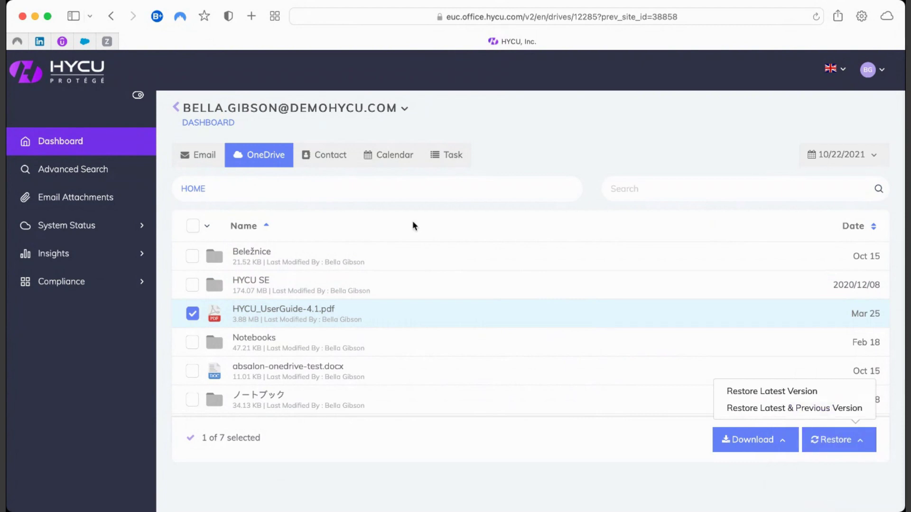
- Return to the dashboard and browse the backed-up SharePoint sites of demohycu.com
click(198, 125)
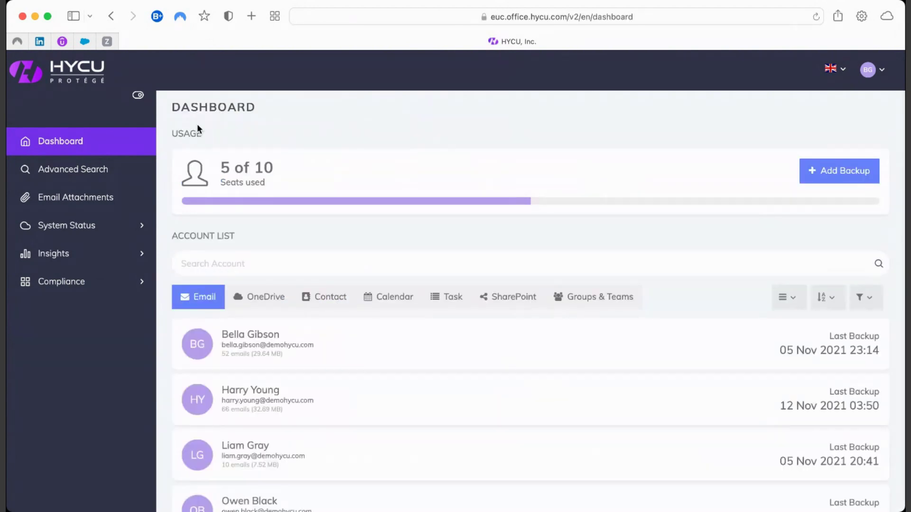
click(532, 300)
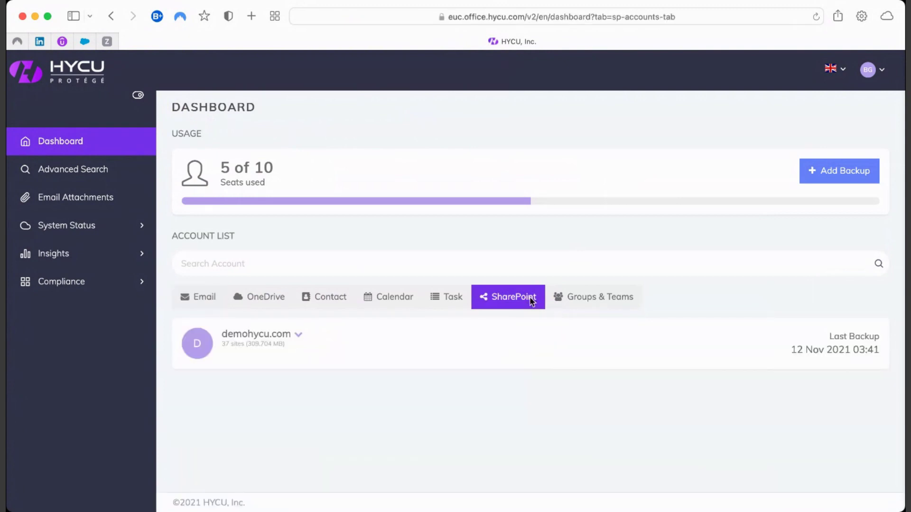
click(298, 336)
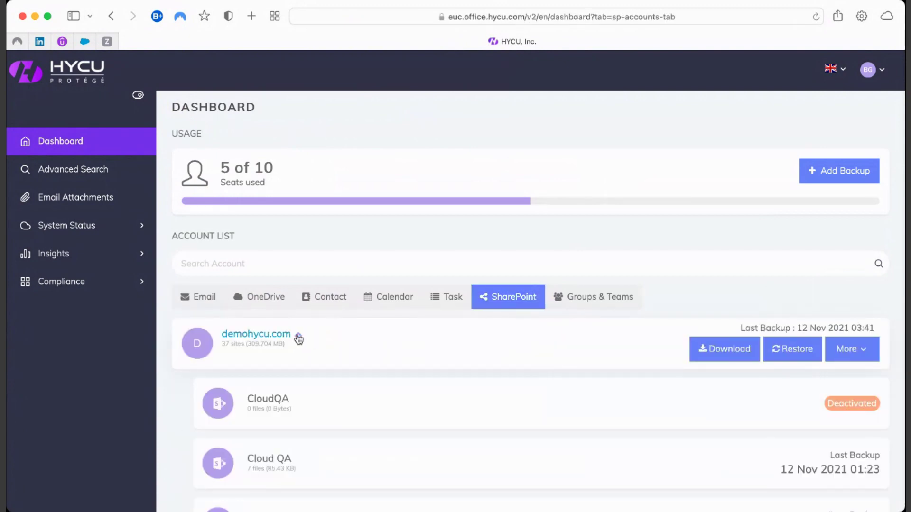
scroll(297, 339, down, 3)
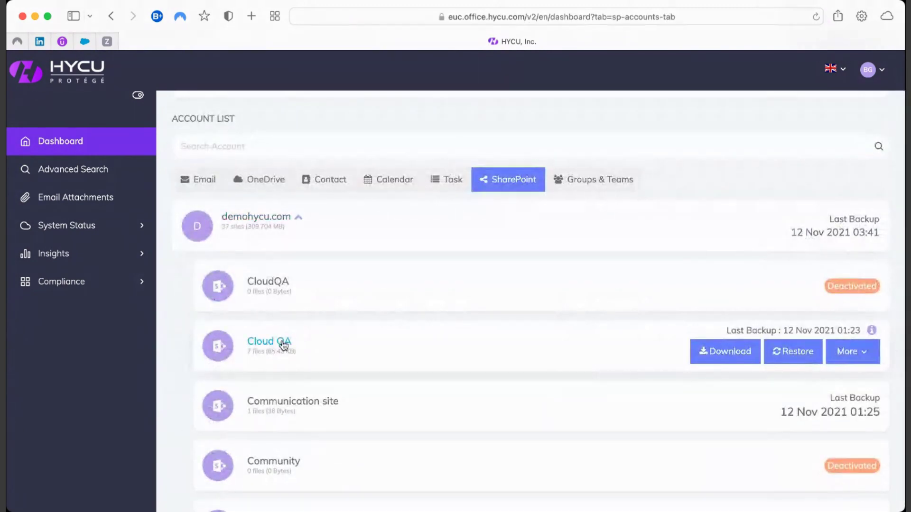
- Browse the Groups & Teams backups of demohycu.com, expand the HYCU group's contents, and return to the default dashboard
click(607, 184)
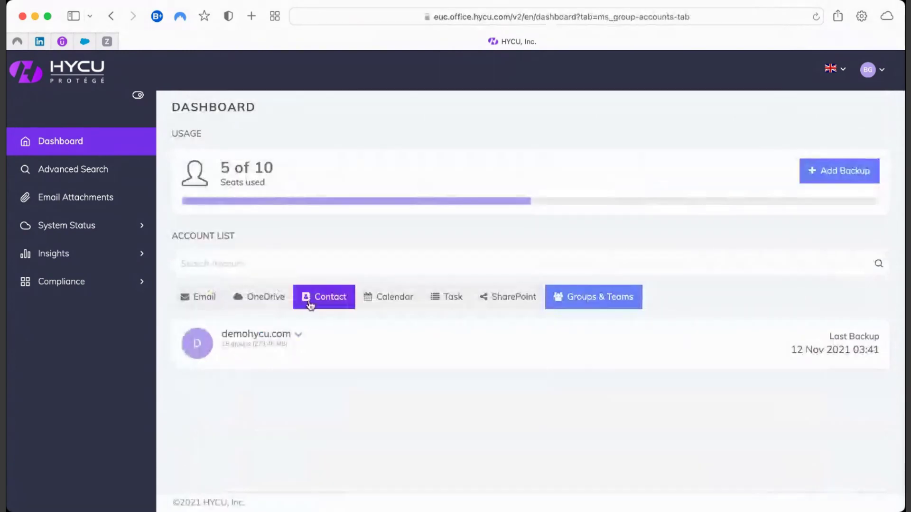
click(299, 335)
scroll(299, 339, down, 2)
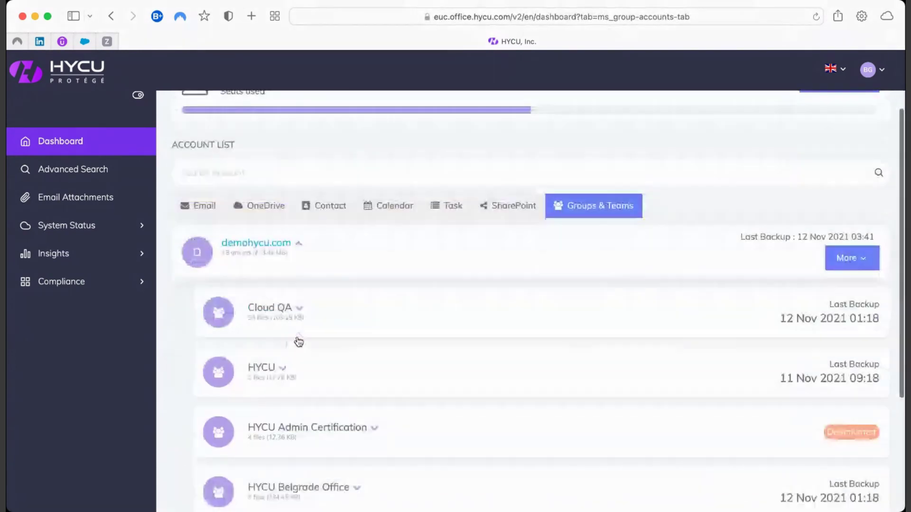
click(284, 368)
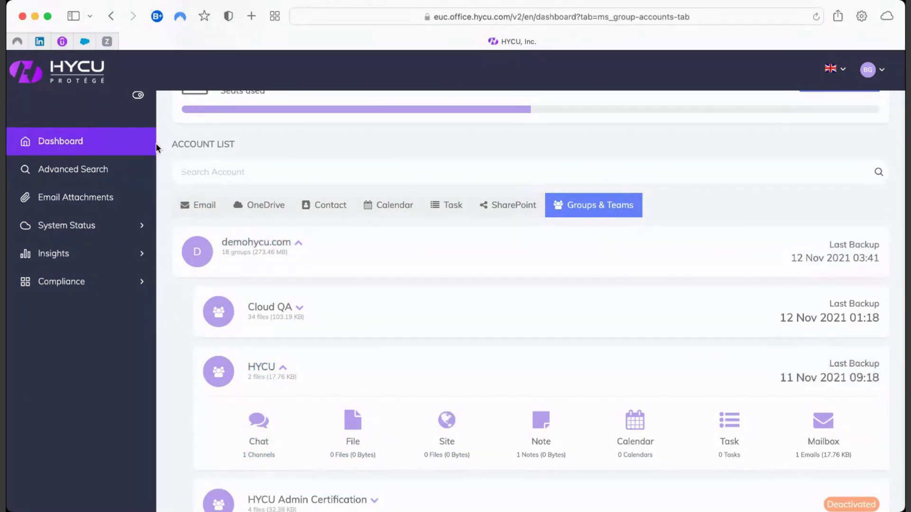
click(101, 142)
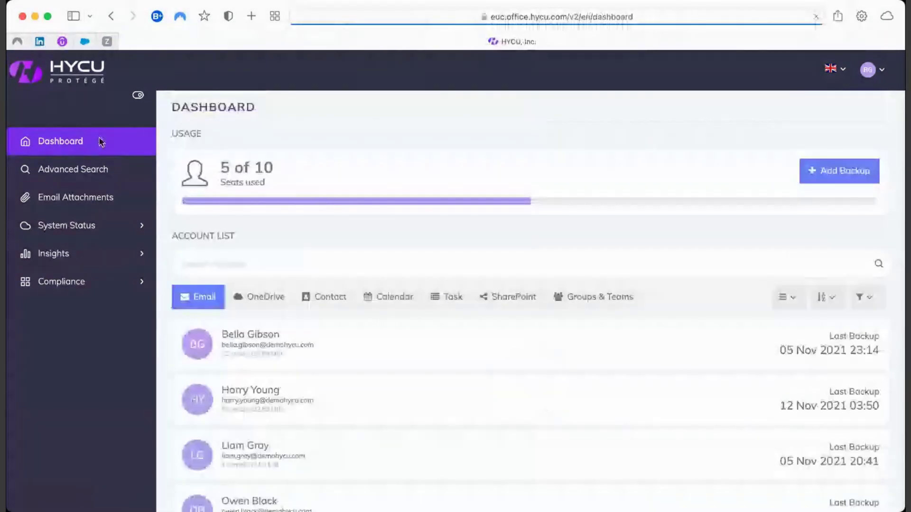
- Run an advanced search of the first account's backed-up emails for the keyword "mine" and select the "Mine with HYCU" message
click(98, 169)
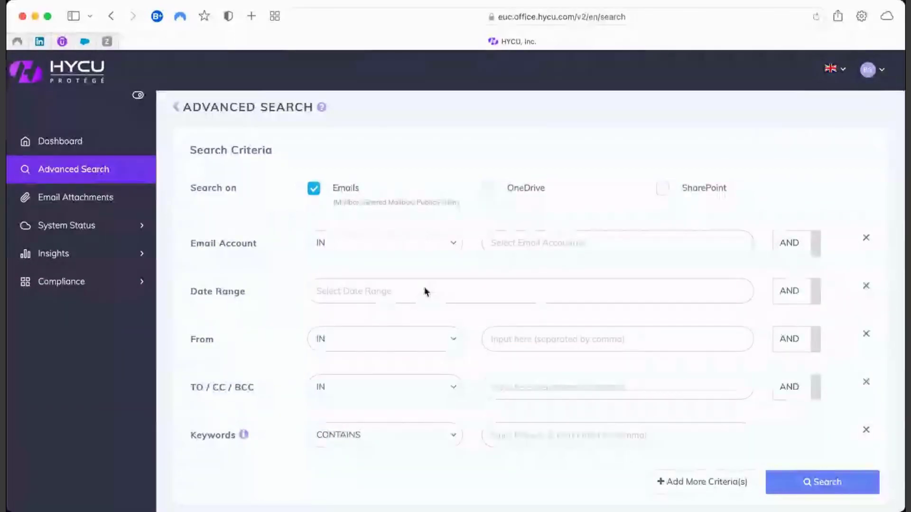
click(561, 243)
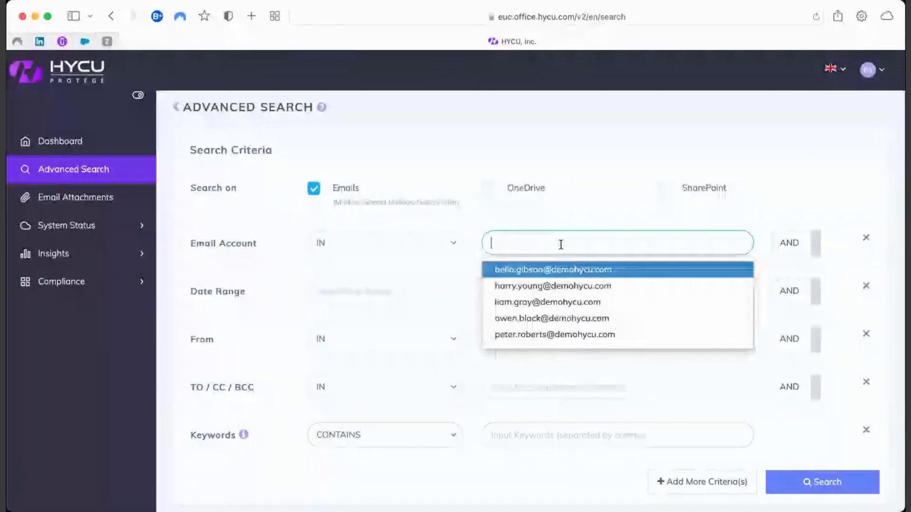
click(557, 269)
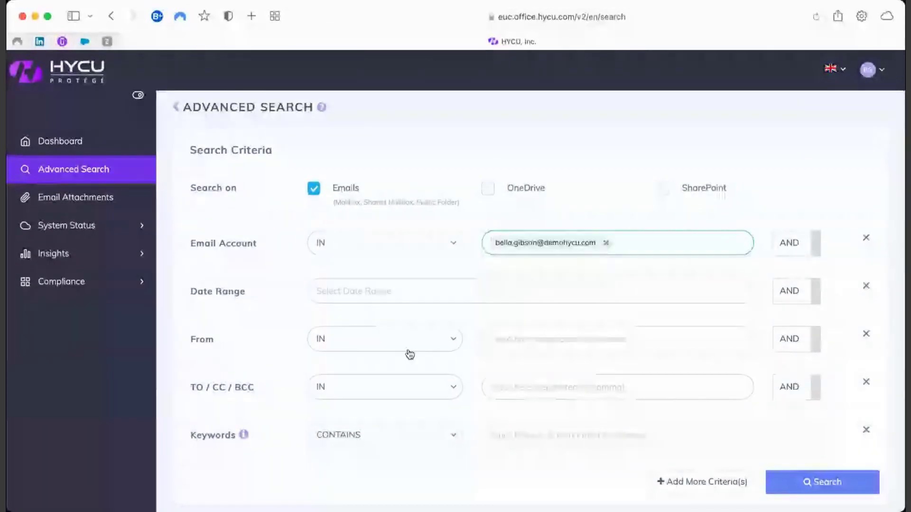
click(521, 434)
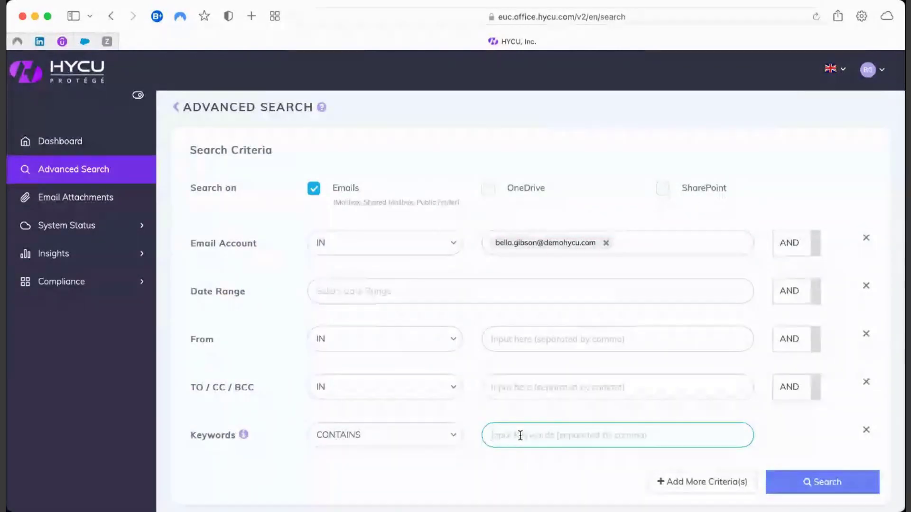
text(mine)
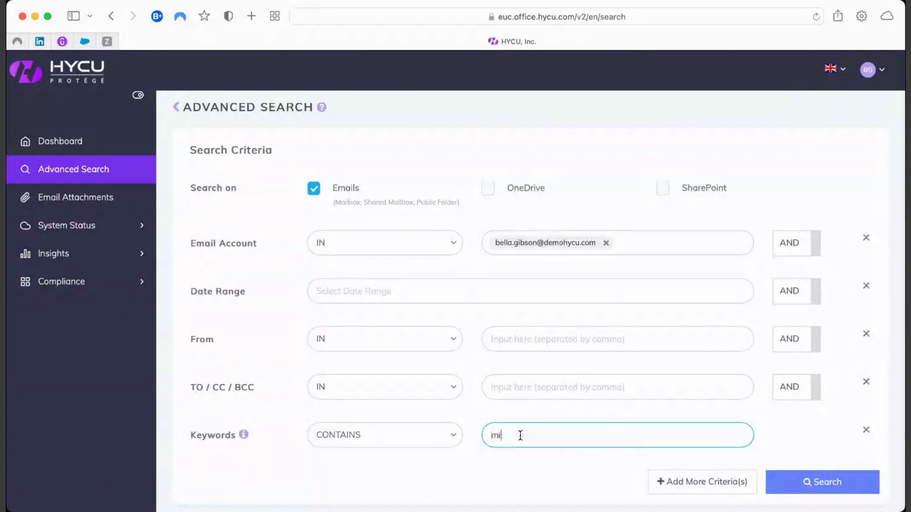
click(781, 489)
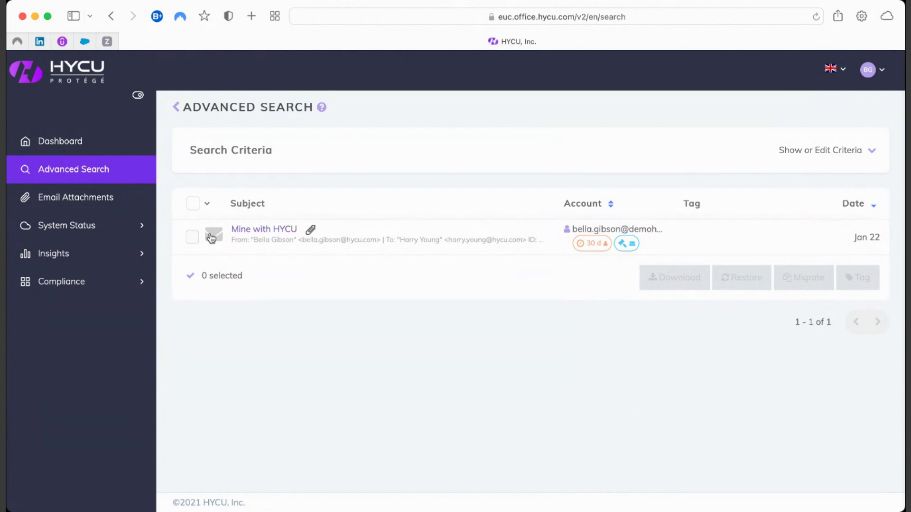
click(193, 237)
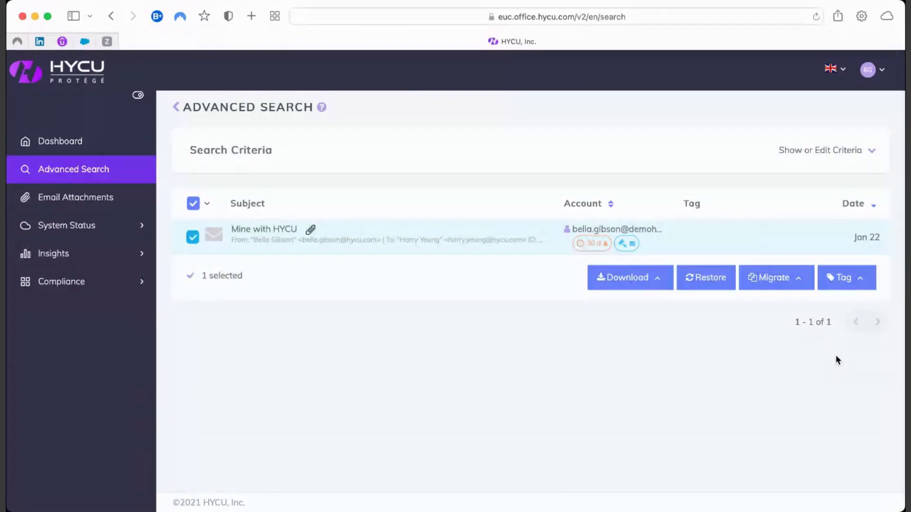
- Open the Relationships insights and inspect the connection details of nodes in the email relationship graph
click(71, 265)
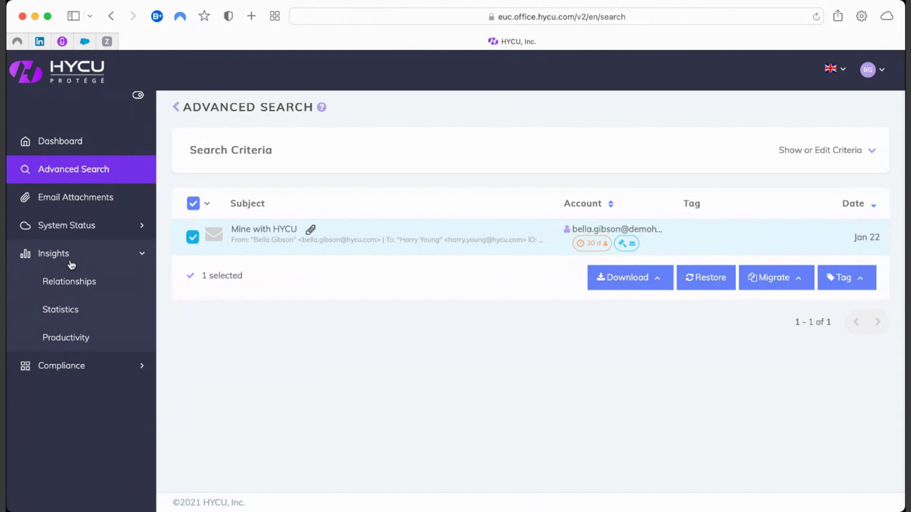
click(71, 265)
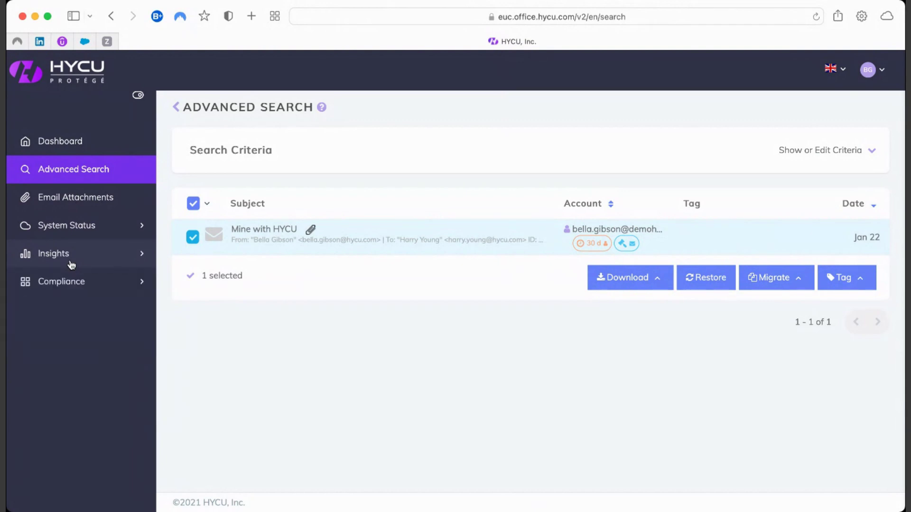
click(72, 264)
click(75, 282)
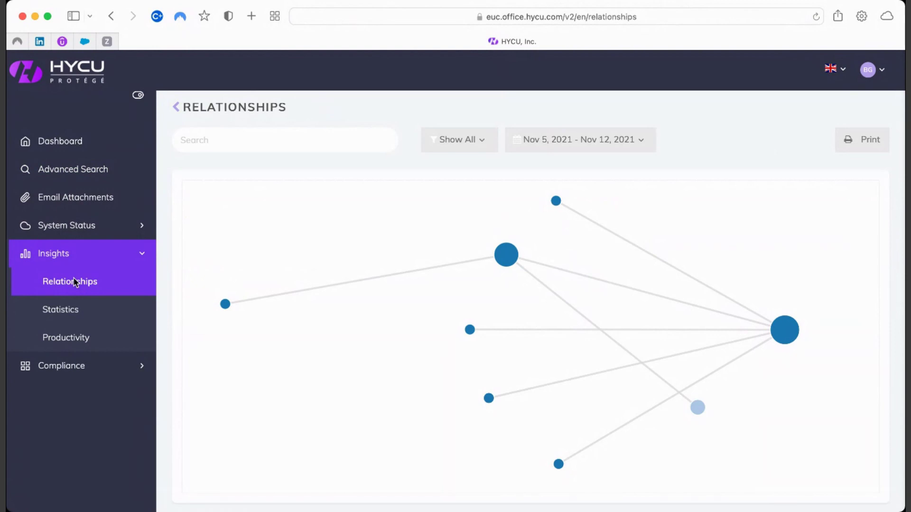
mouse_move(791, 338)
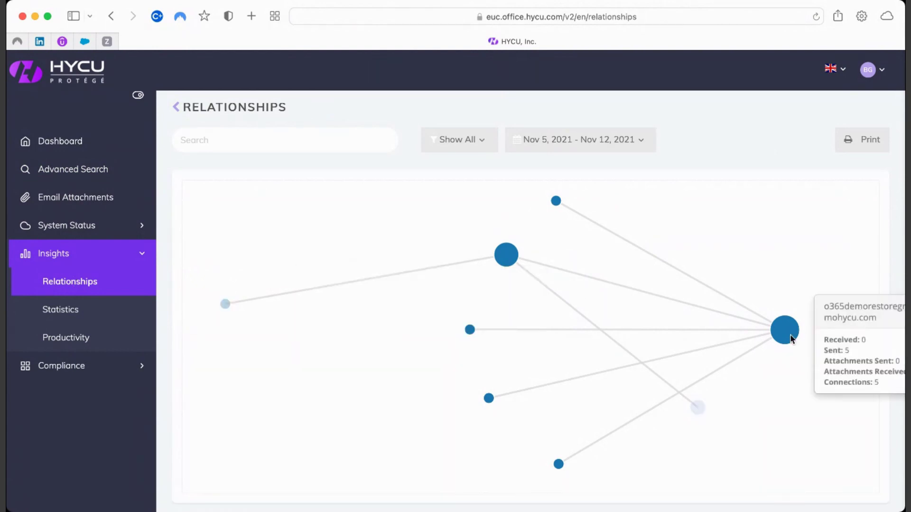
mouse_move(558, 204)
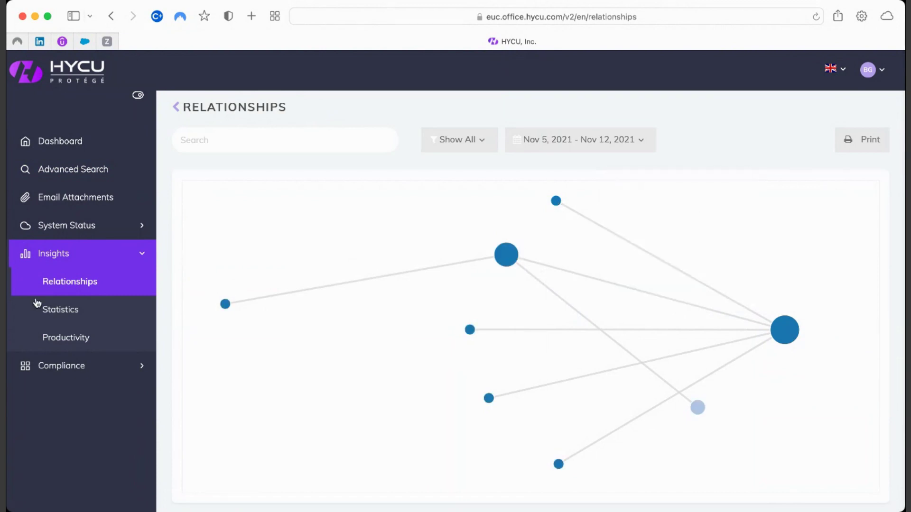
- View the Statistics insights on email volume and storage and the Productivity insights, and collapse the Insights section
click(57, 320)
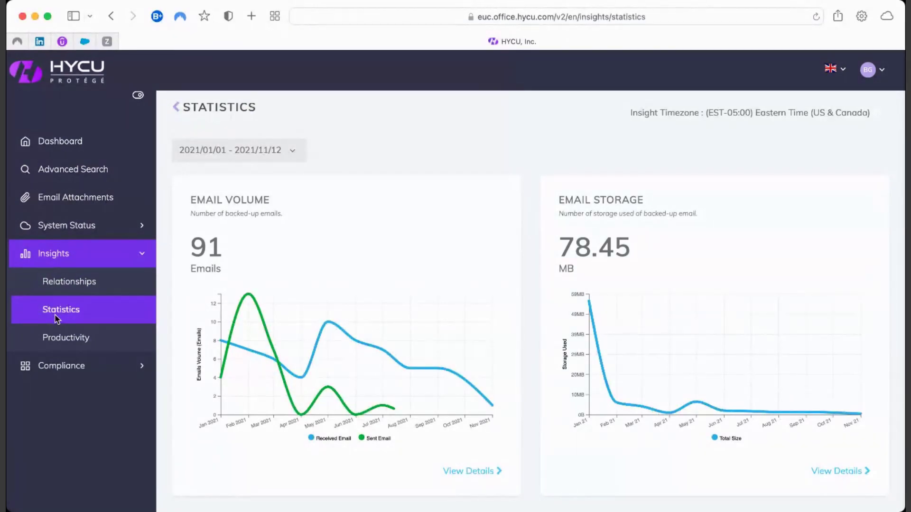
click(57, 339)
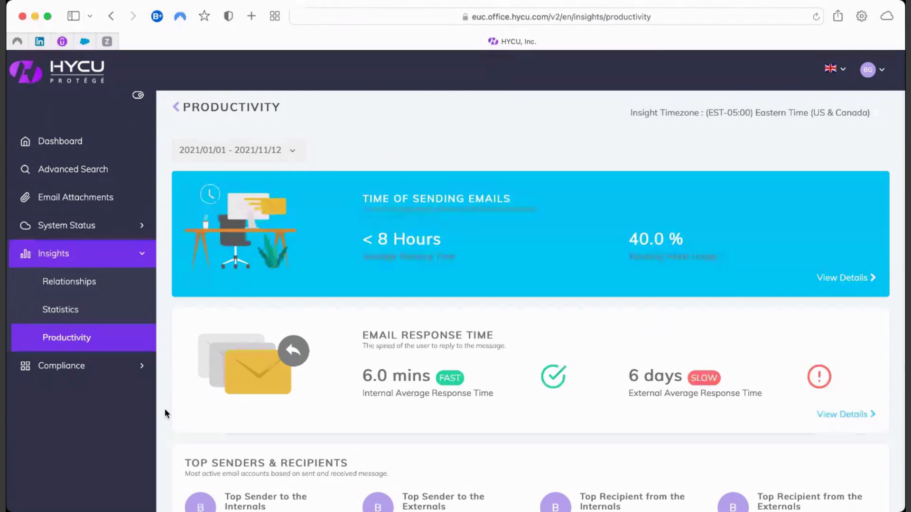
click(137, 257)
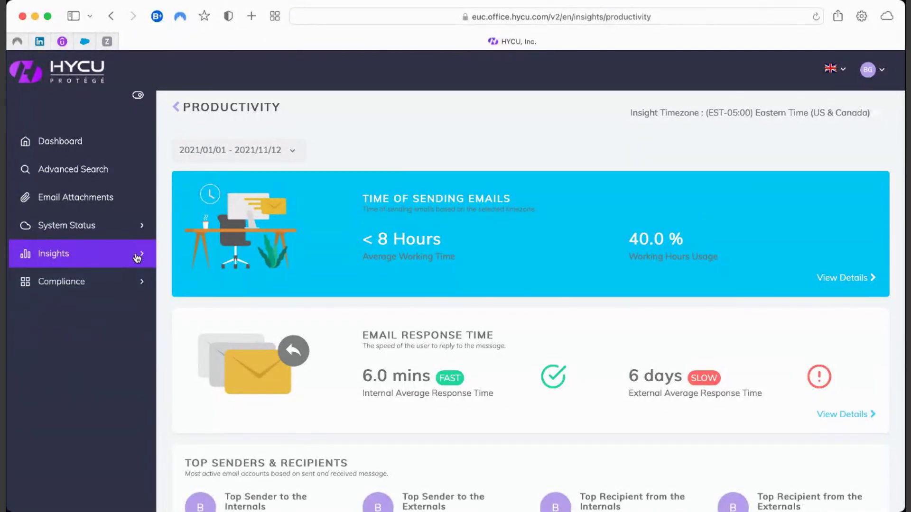
- List the available compliance features and open the account-level retention policies
click(92, 281)
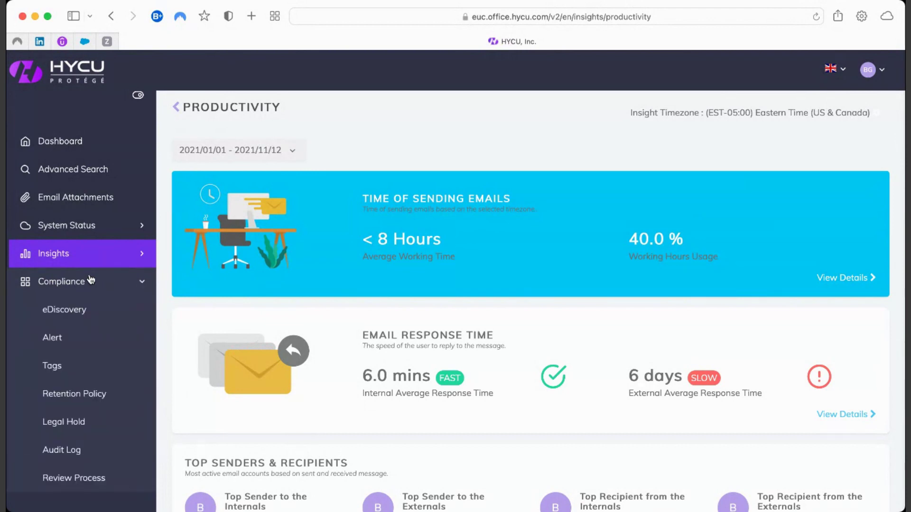
click(86, 286)
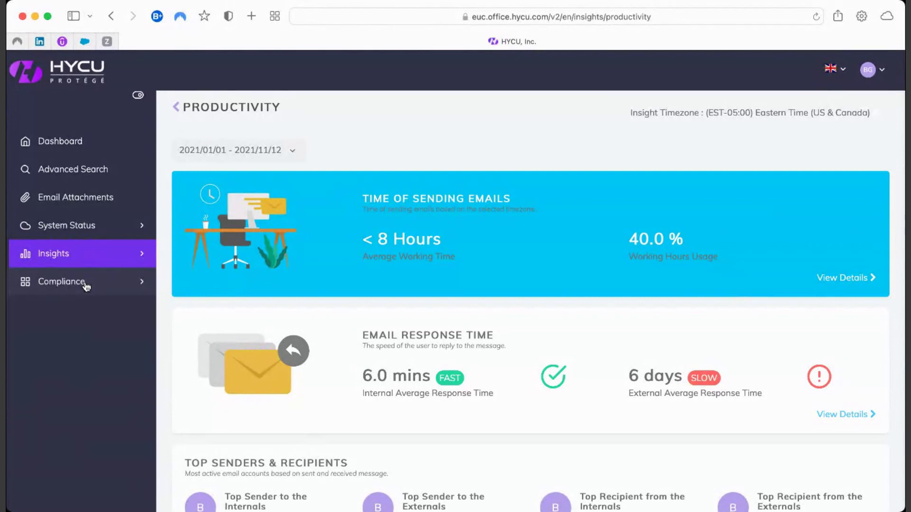
click(86, 286)
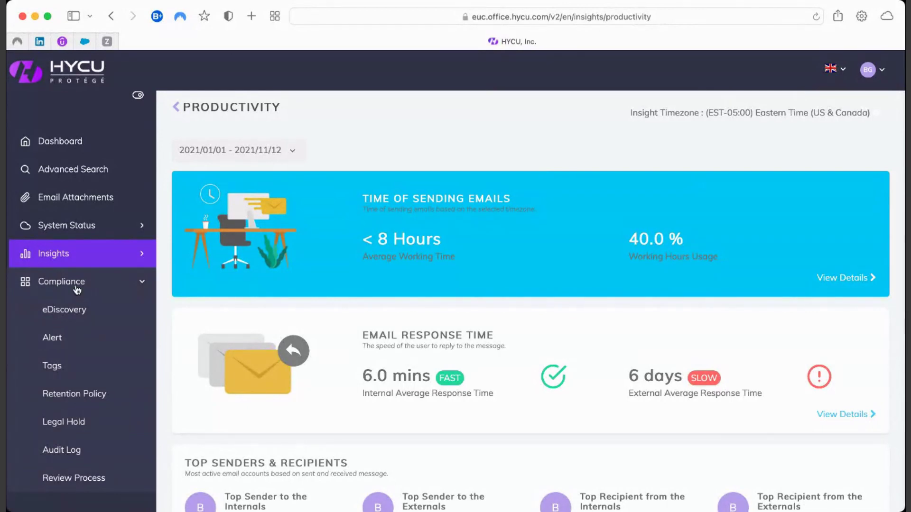
click(68, 395)
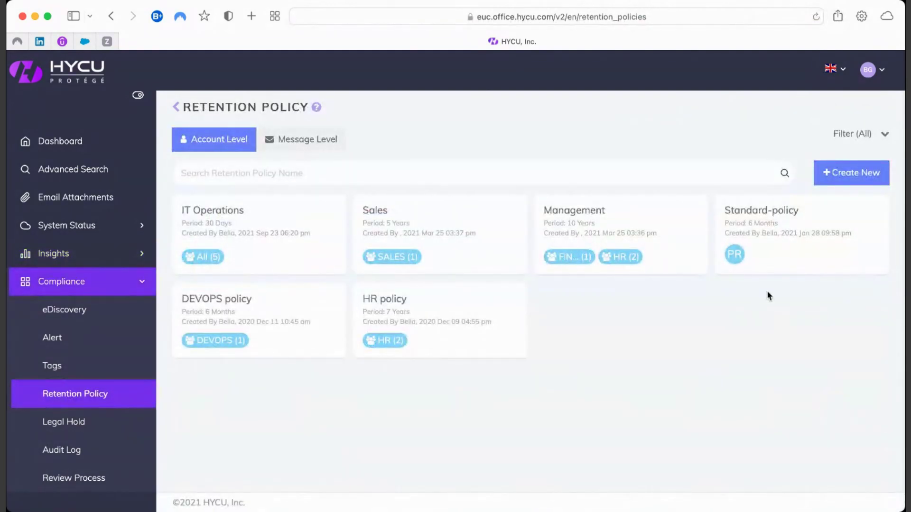
- Draft a new retention policy for the second email account with a 3 Years retention period, and discard it without saving
click(852, 178)
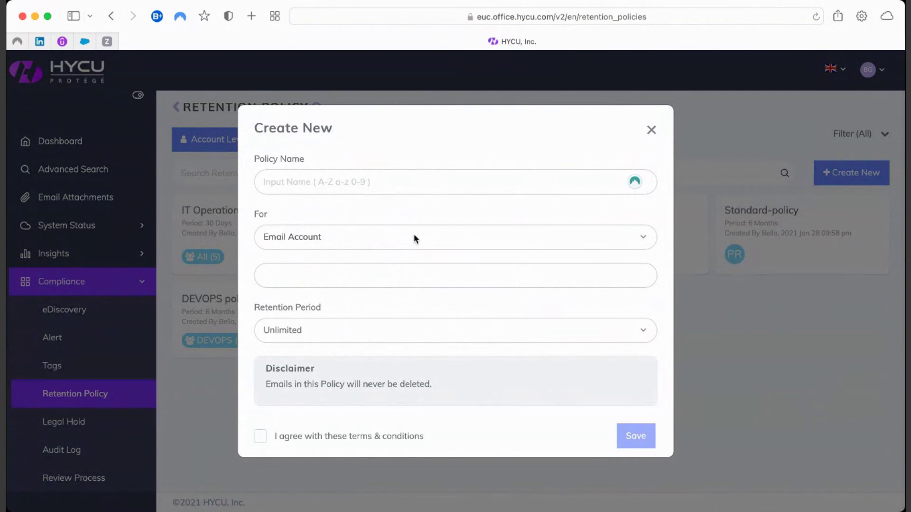
click(387, 271)
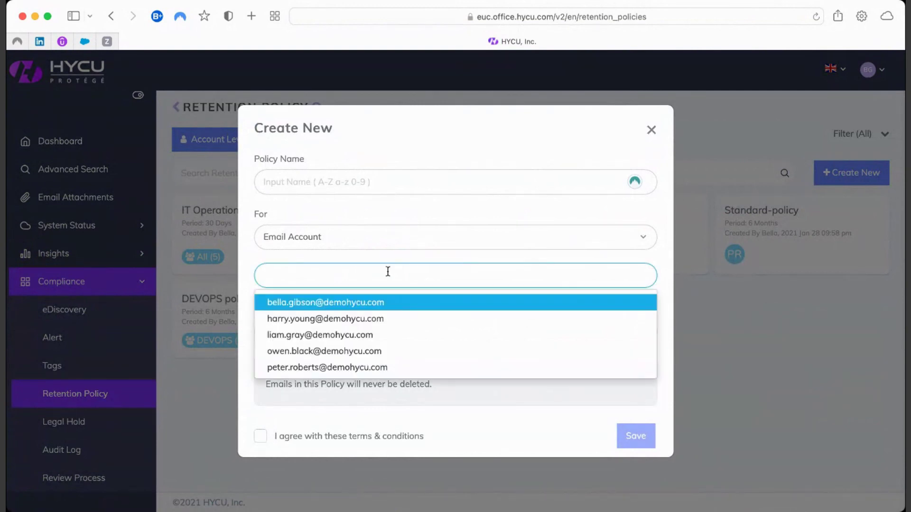
click(361, 313)
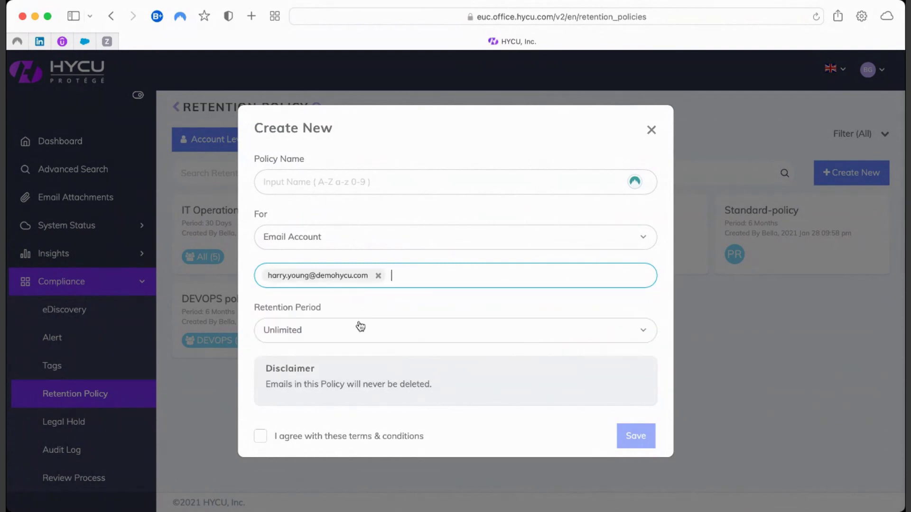
click(359, 325)
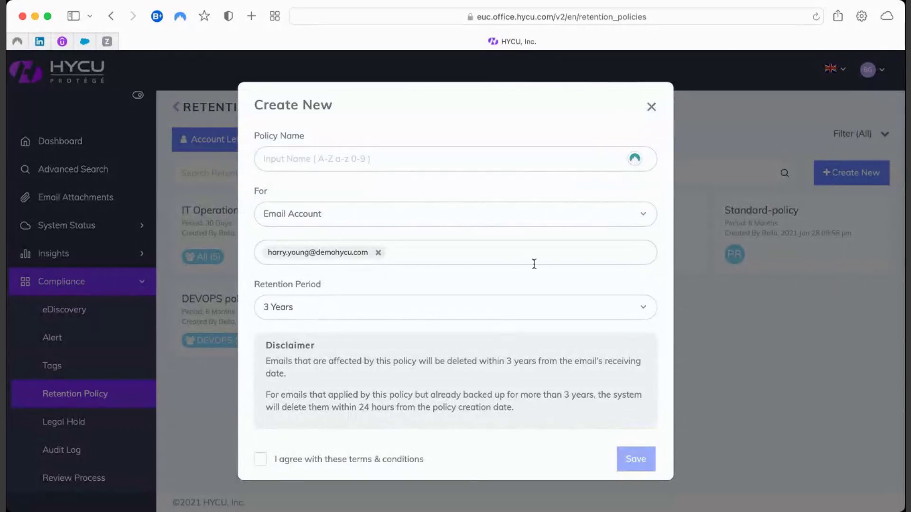
click(652, 107)
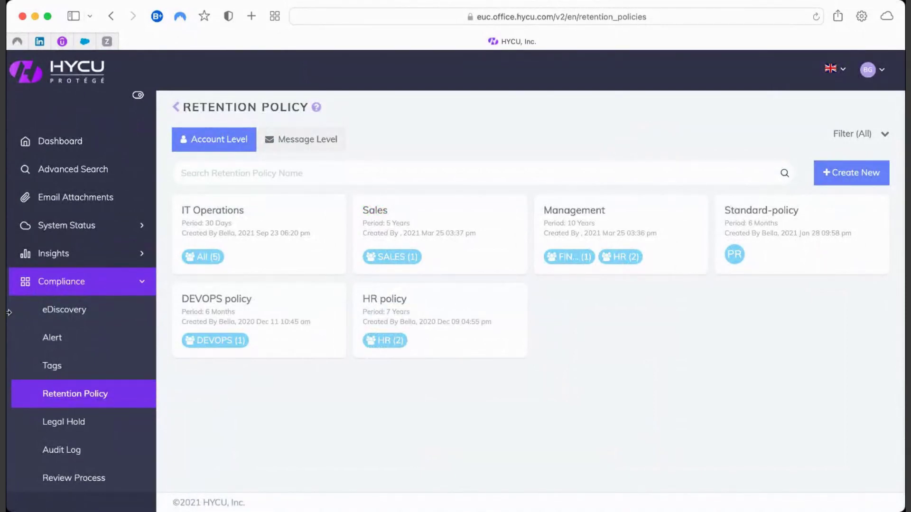
- Open eDiscovery, view the additional criteria available for a new search, and close the selection without adding any
click(58, 310)
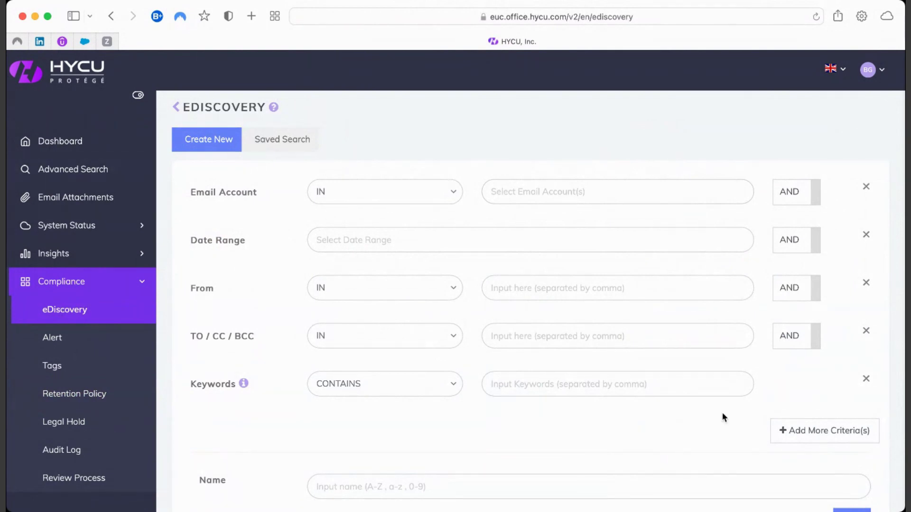
click(824, 431)
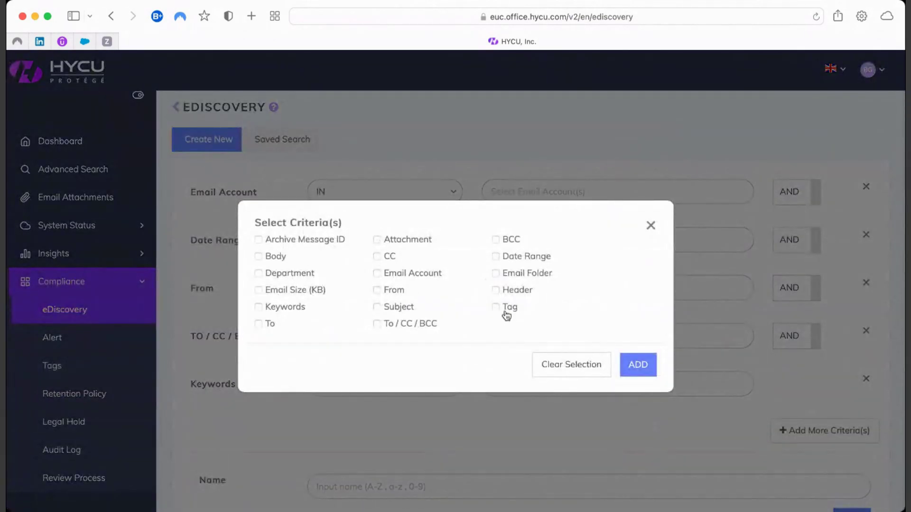
click(651, 226)
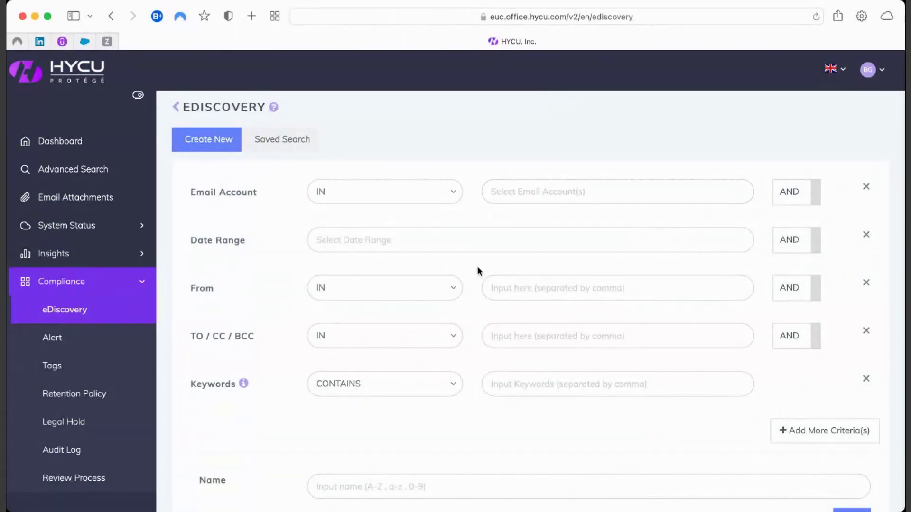
- Open the Confidentiality breach saved search and examine its recipient, keyword and attachment criteria and their AND operators
click(306, 150)
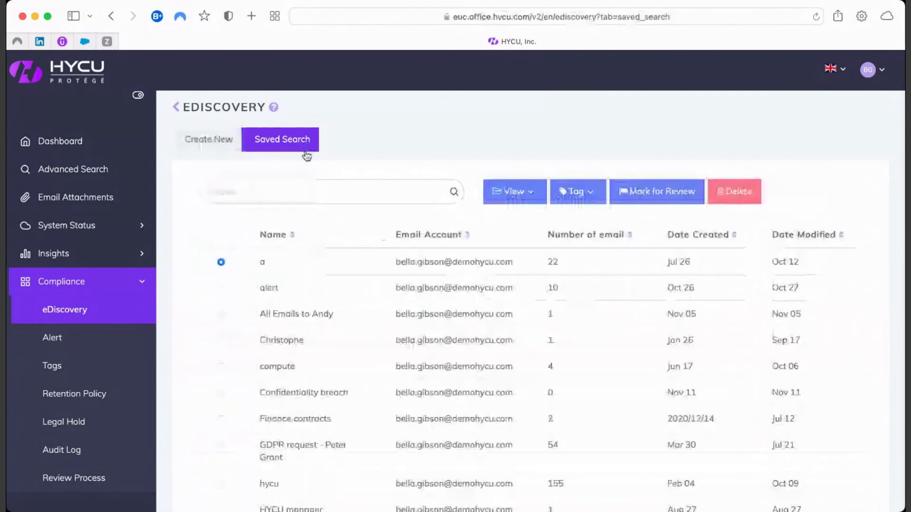
click(338, 395)
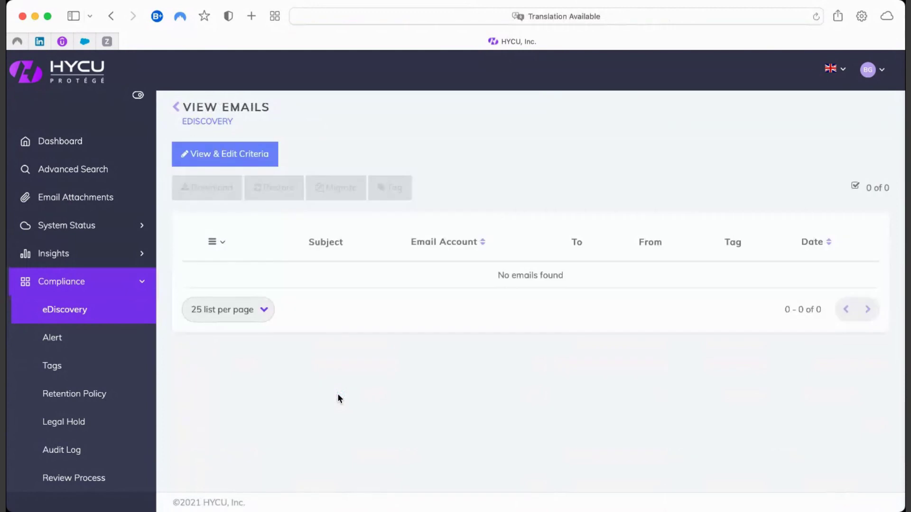
click(255, 157)
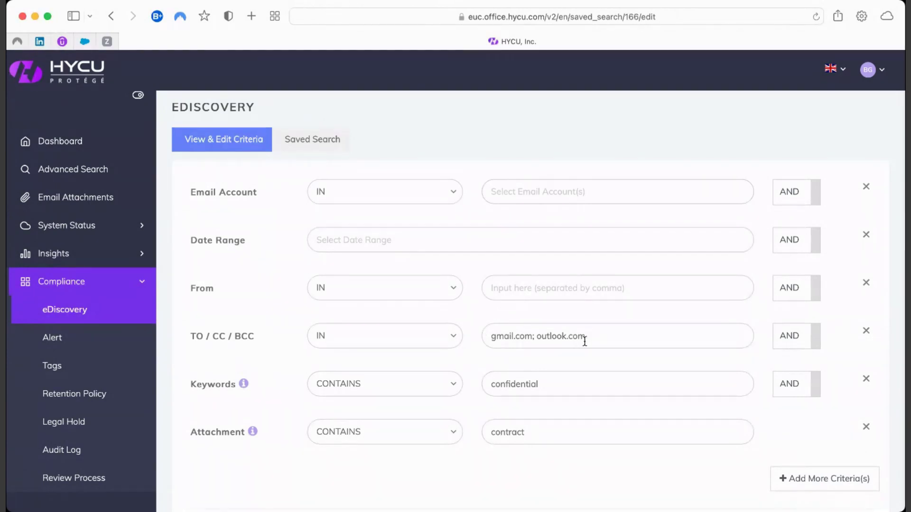
click(819, 345)
click(780, 340)
scroll(585, 361, down, 2)
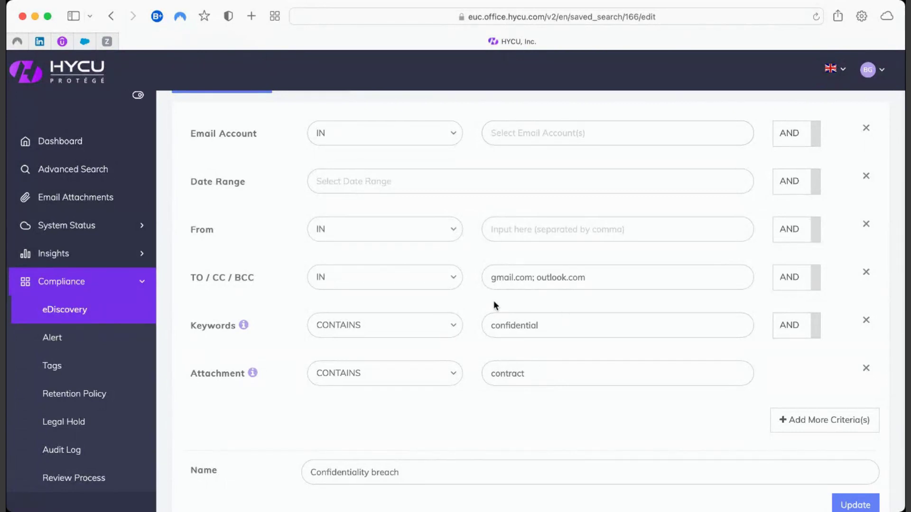
- Browse the saved-search alerts, switch the Confidentiality breach alert off and back on, and return to eDiscovery
click(55, 339)
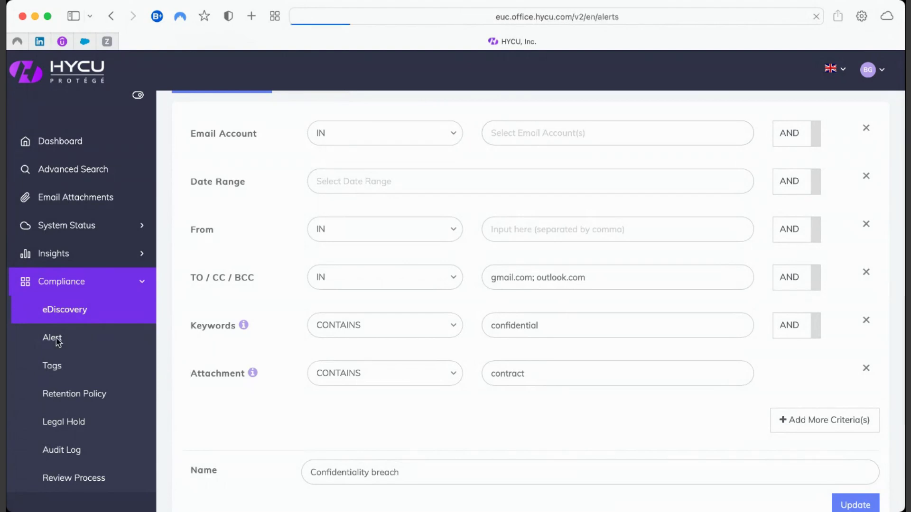
scroll(383, 308, down, 5)
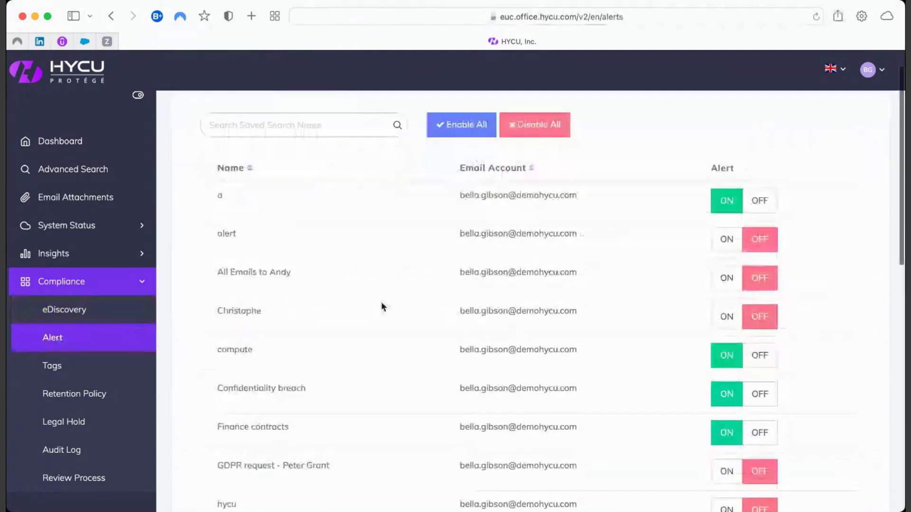
scroll(383, 307, down, 5)
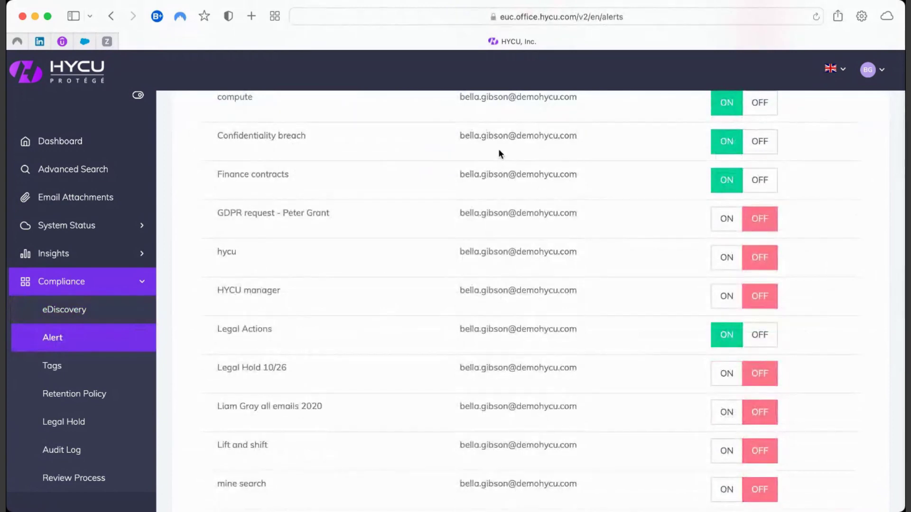
click(763, 149)
click(735, 148)
click(68, 312)
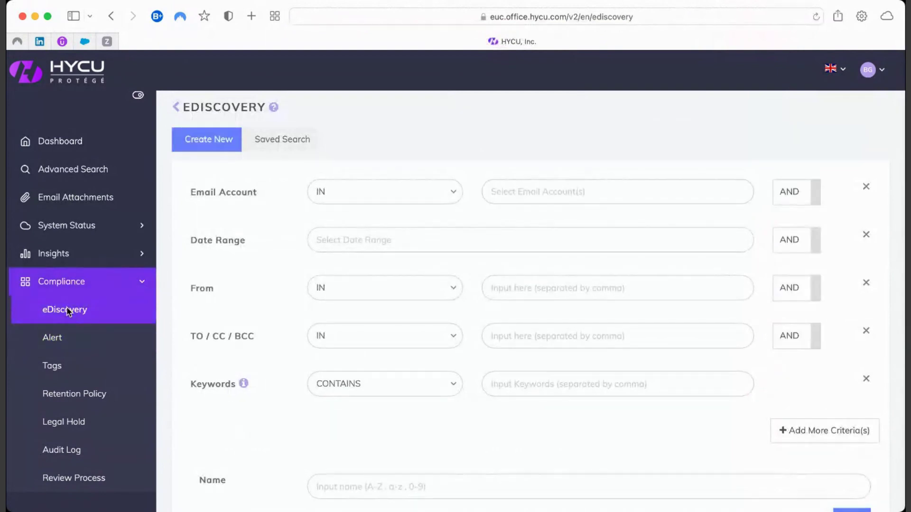
- Open Legal Hold and review the account-level holds and the individually held messages
click(62, 420)
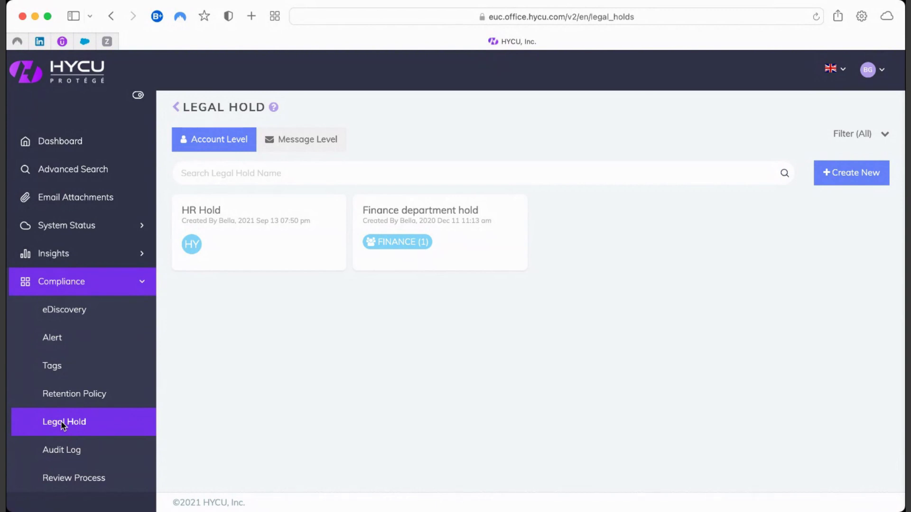
click(302, 151)
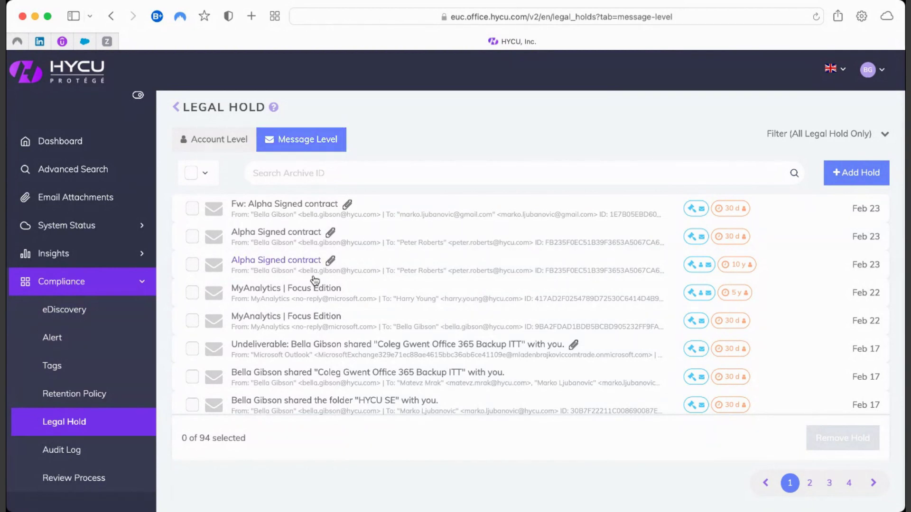
mouse_move(693, 211)
click(88, 423)
- Open permission granting in User Management, view the new-user roles up to Data Protection Officer, and close the invitation without sending it
click(881, 78)
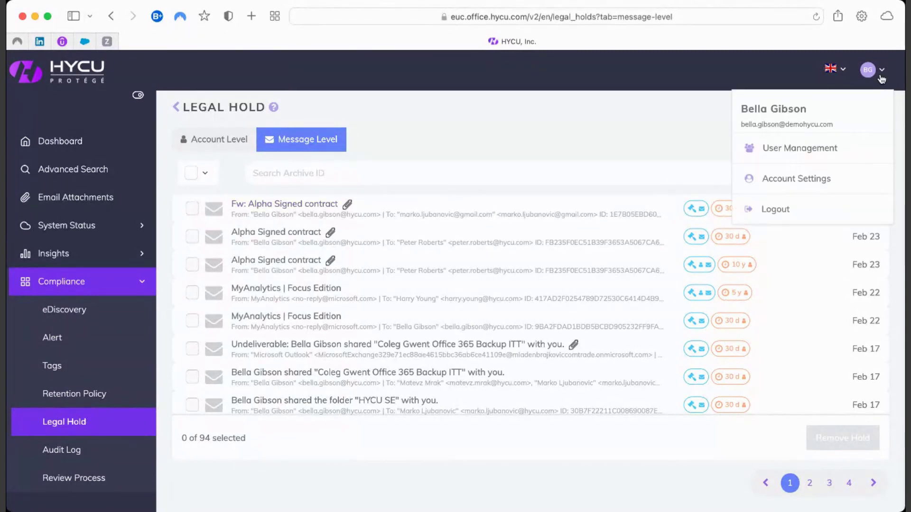
click(826, 149)
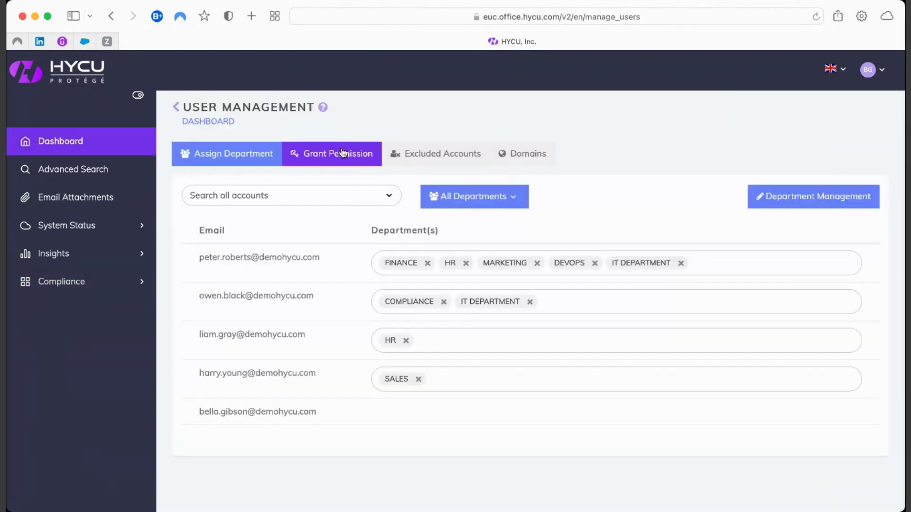
click(342, 152)
click(852, 259)
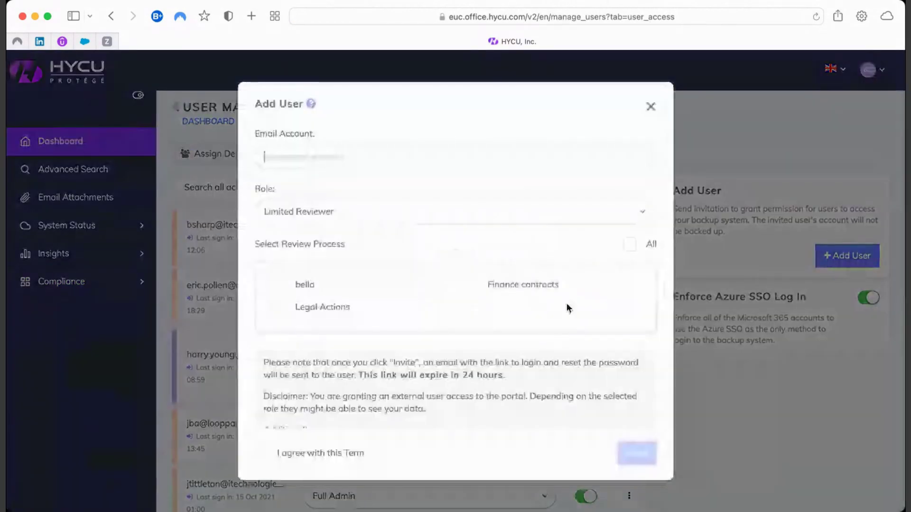
click(344, 162)
click(543, 220)
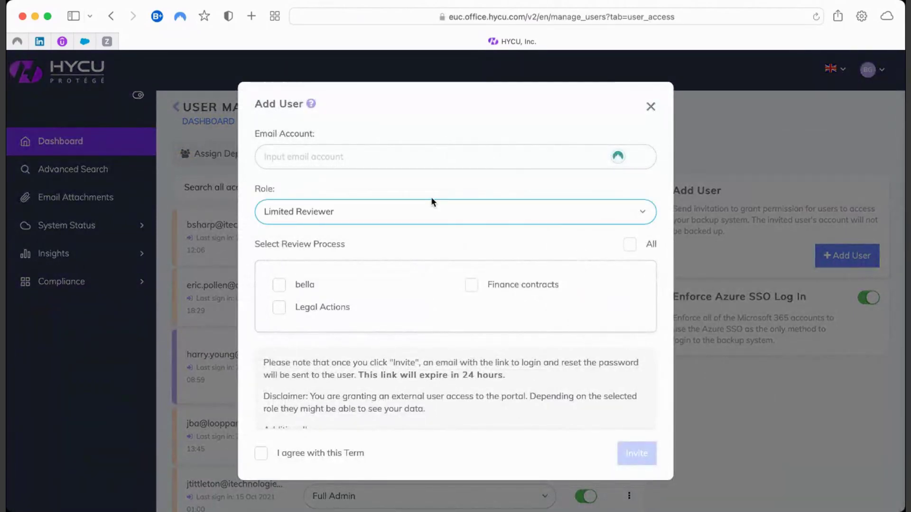
click(417, 181)
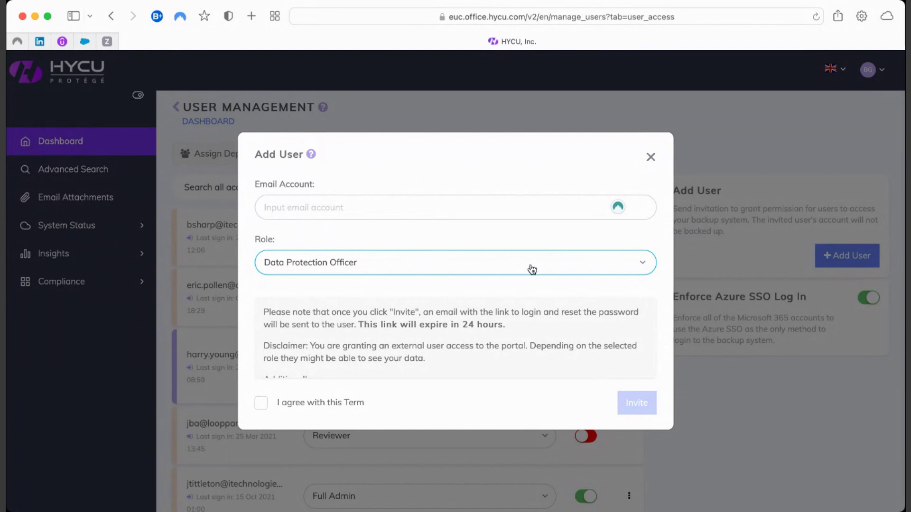
click(650, 157)
- Return to the message-level legal holds and open the first Alpha Signed contract email to view its content
click(113, 281)
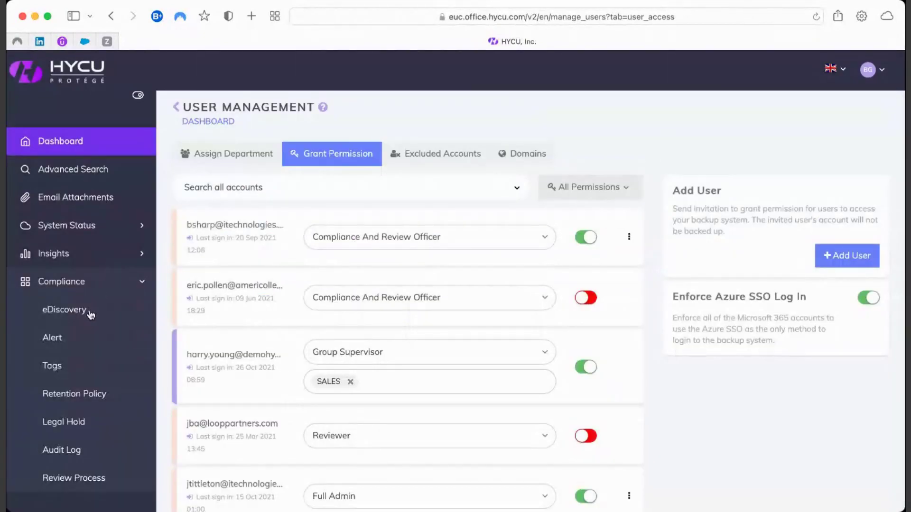
click(77, 430)
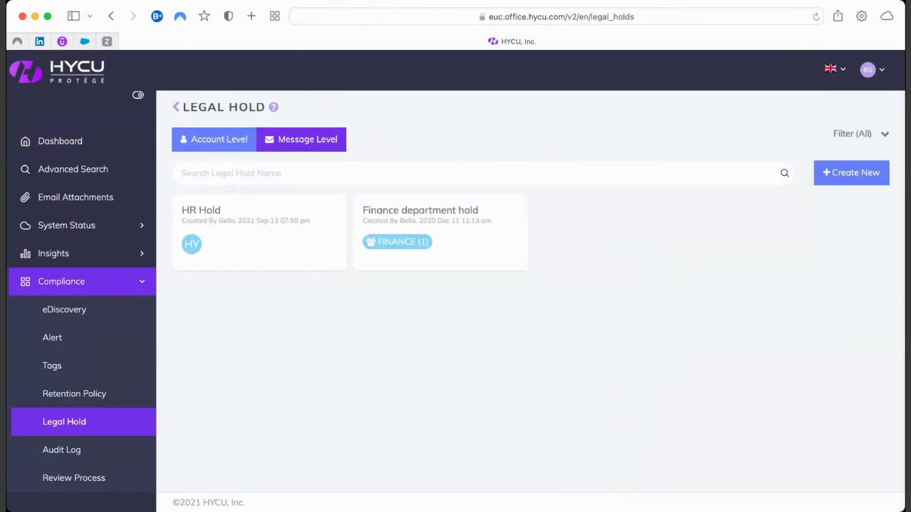
click(296, 135)
click(286, 235)
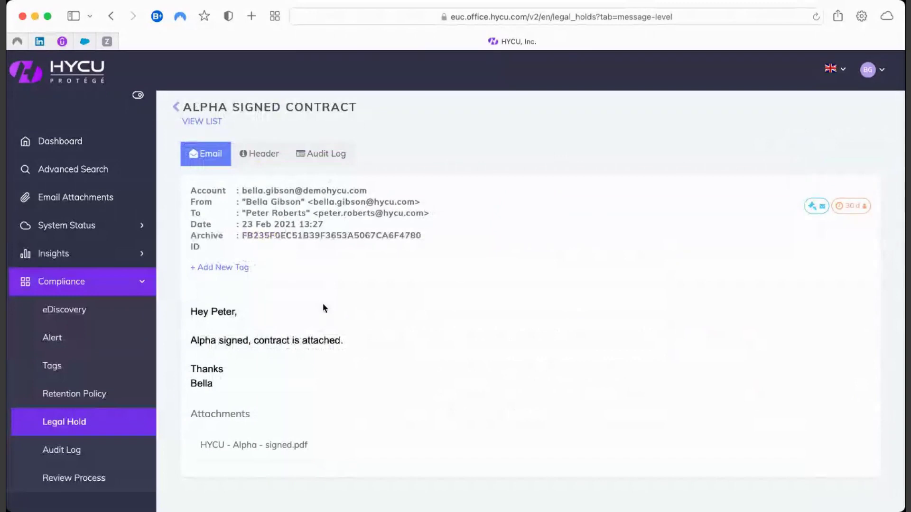
scroll(323, 304, down, 1)
- Examine the held email's own audit log and open the Review Process list
click(337, 140)
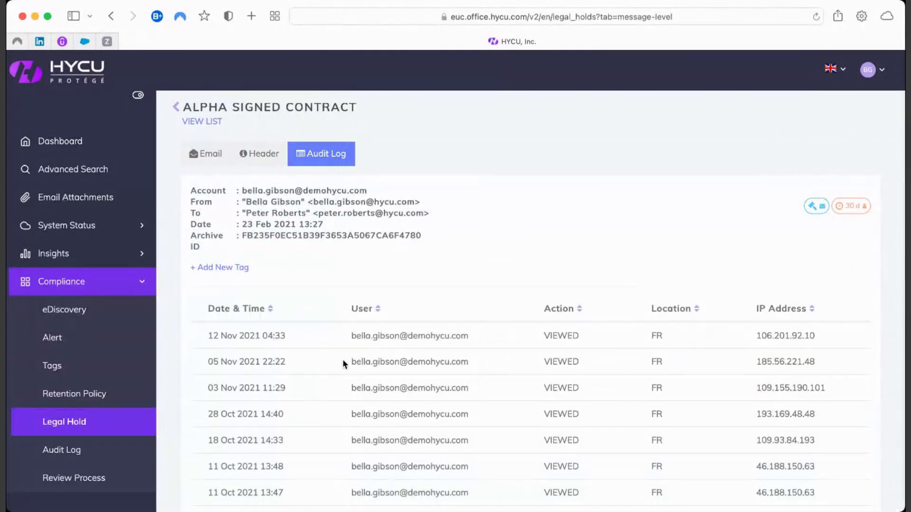
scroll(342, 360, down, 5)
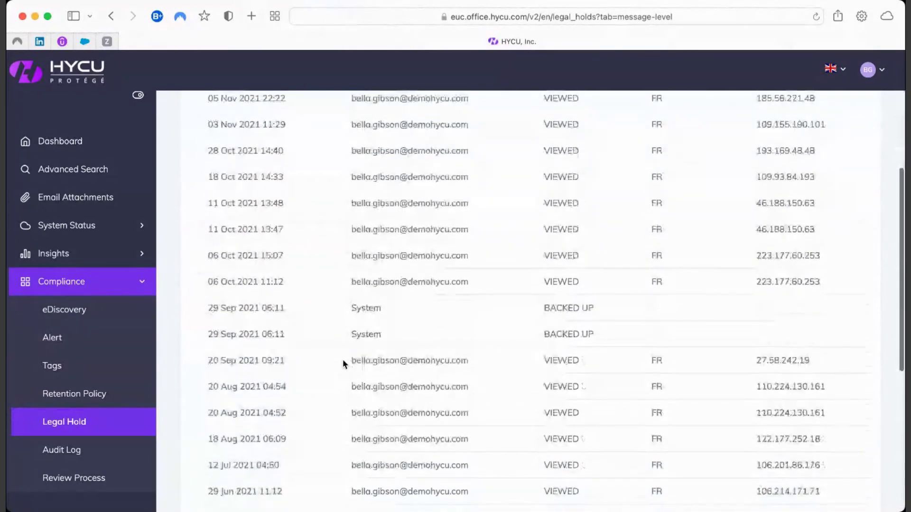
scroll(343, 359, up, 6)
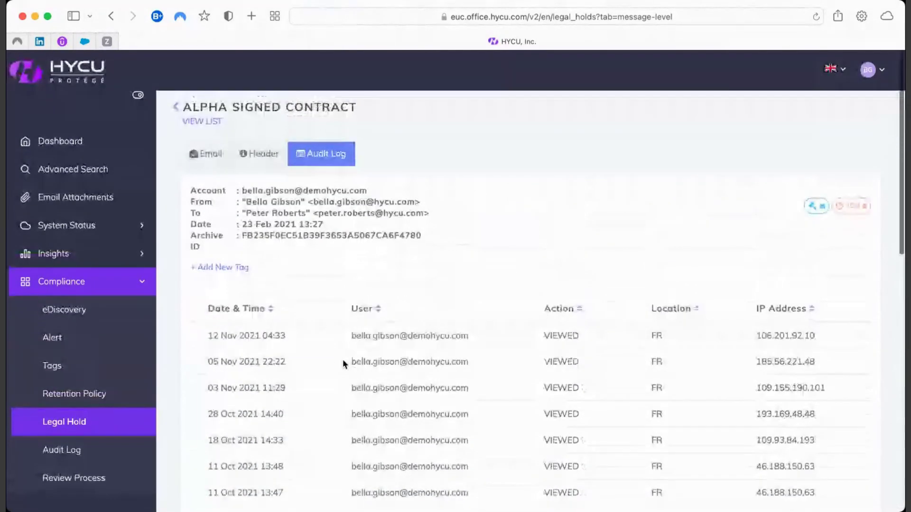
click(217, 155)
click(70, 479)
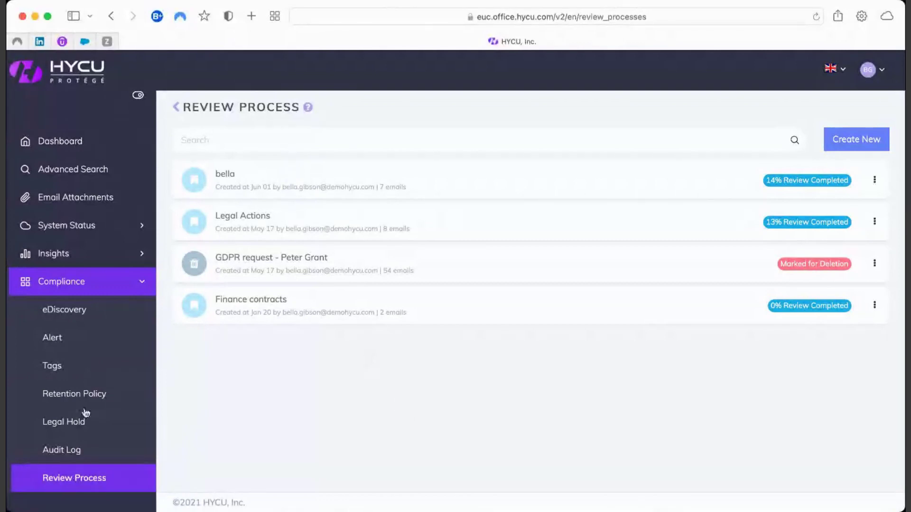
- Search the Messages & File Audit Log for the administrator's account with the date range cleared
click(74, 450)
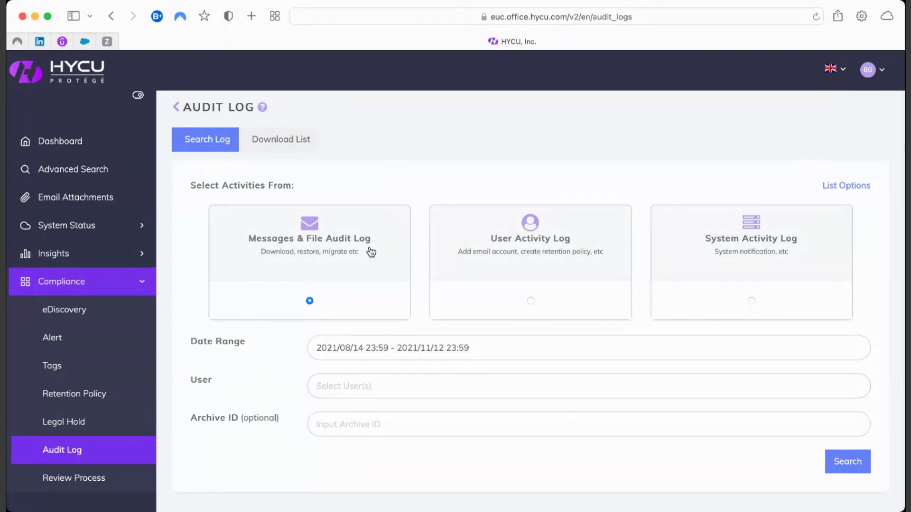
scroll(370, 251, down, 2)
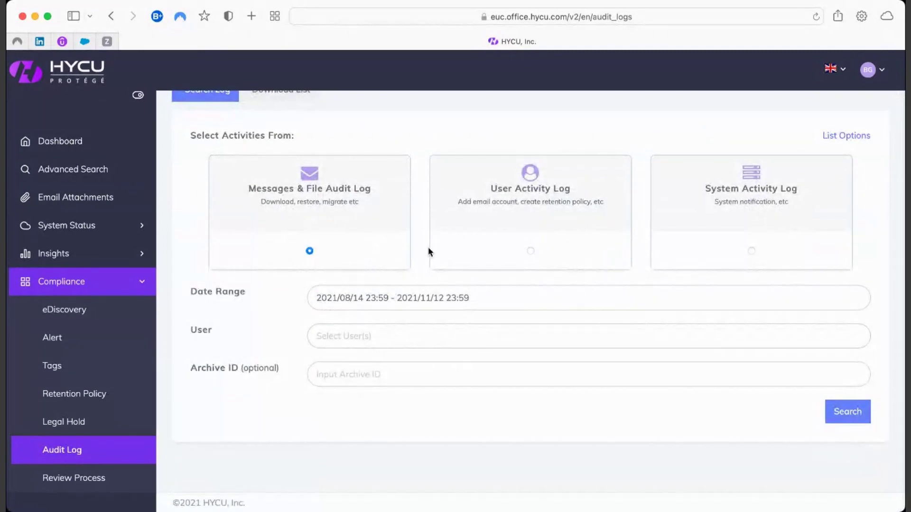
drag(510, 297, 214, 302)
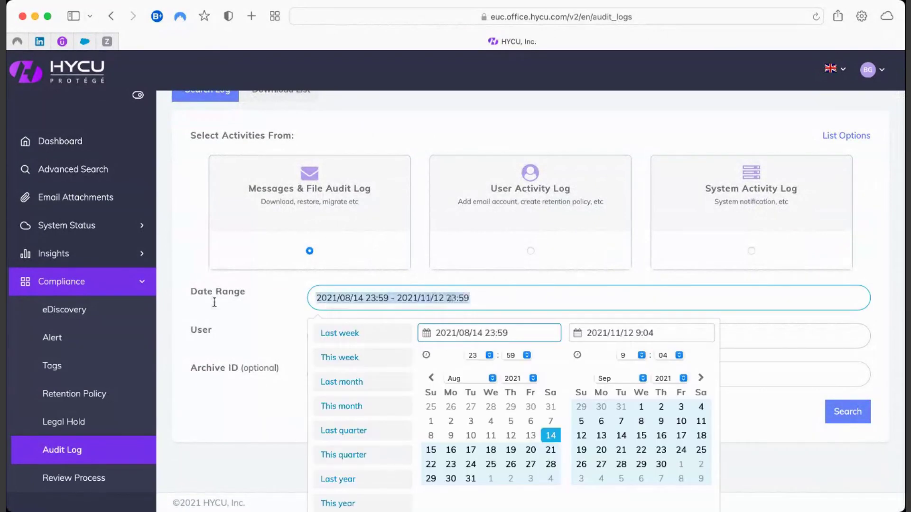
key(BackSpace)
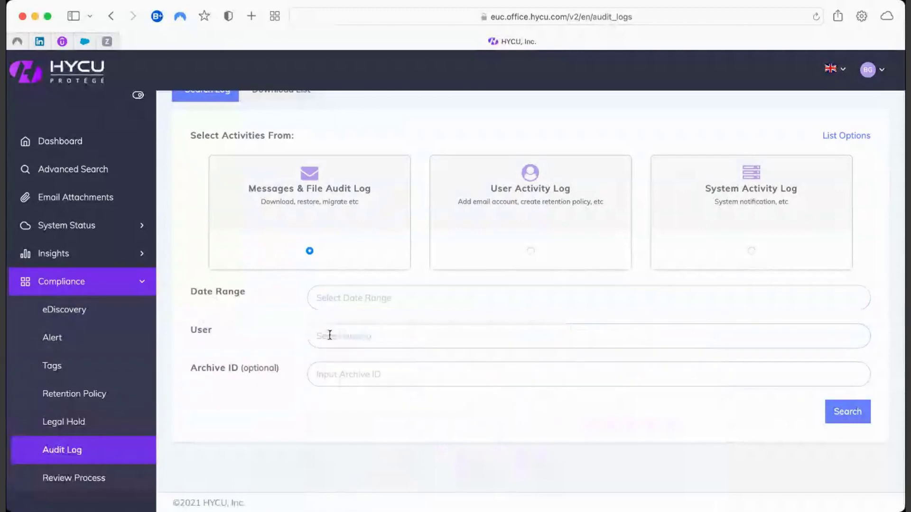
click(325, 335)
click(337, 362)
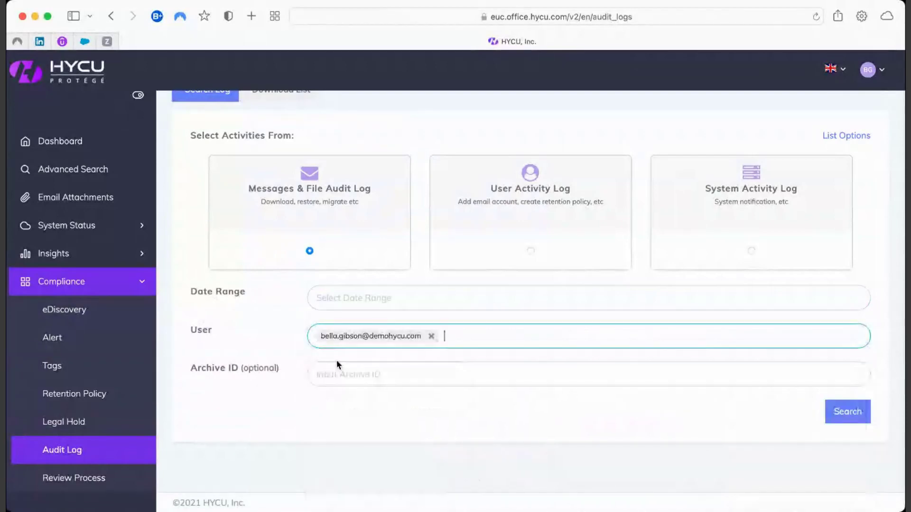
click(864, 412)
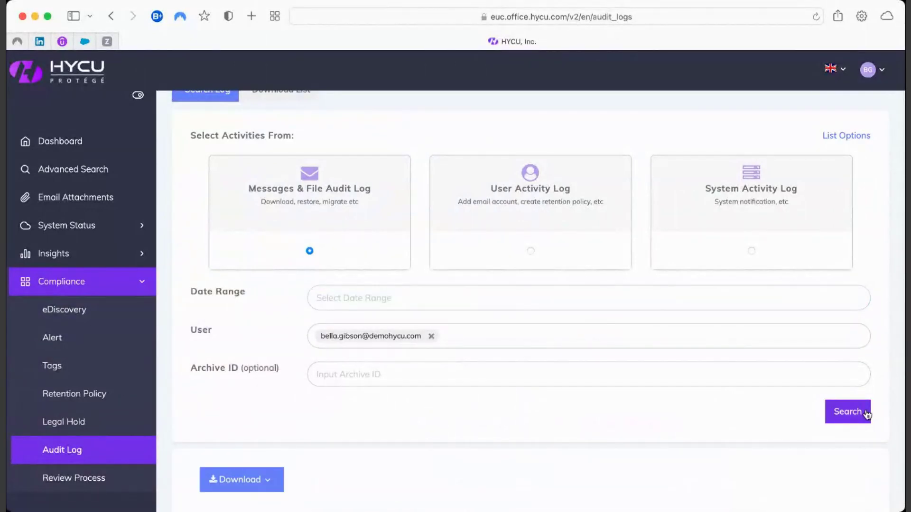
- Examine the logged activities with their object names, locations and IP addresses, and show the download format options for the results
scroll(801, 398, down, 5)
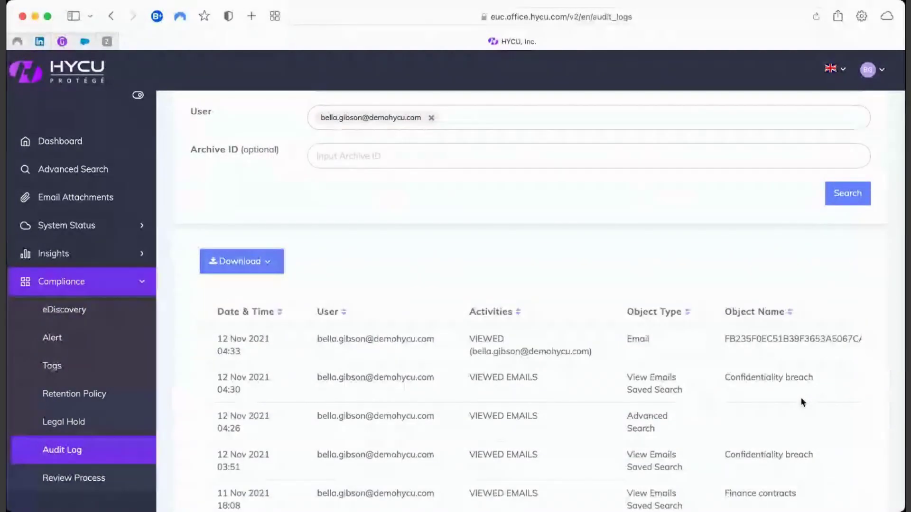
scroll(801, 403, down, 3)
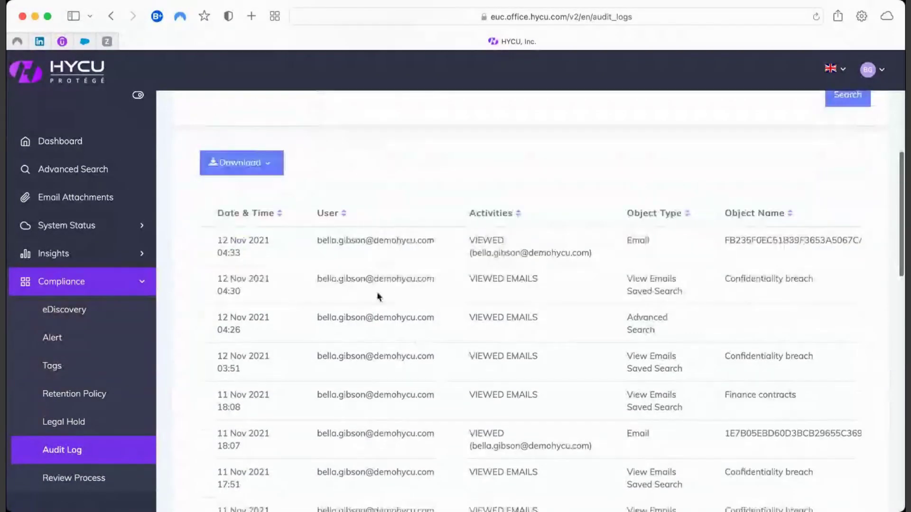
scroll(308, 317, down, 3)
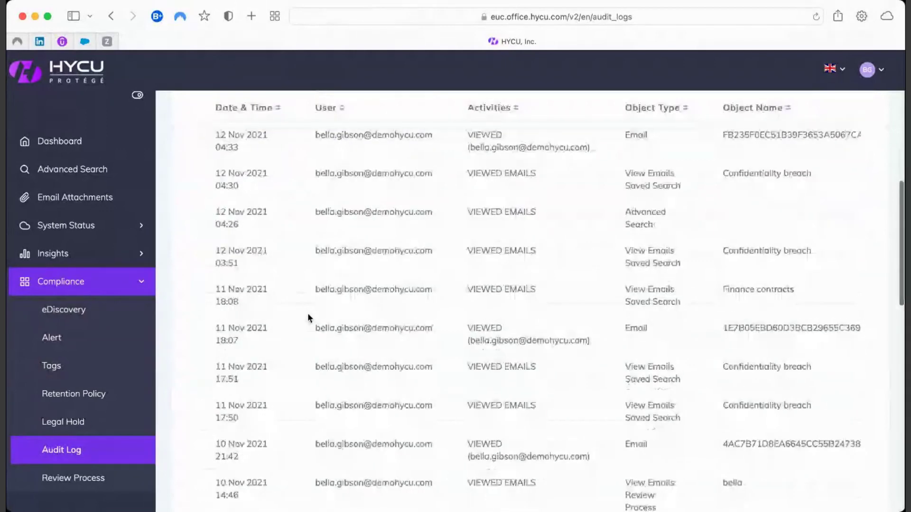
scroll(424, 306, up, 1)
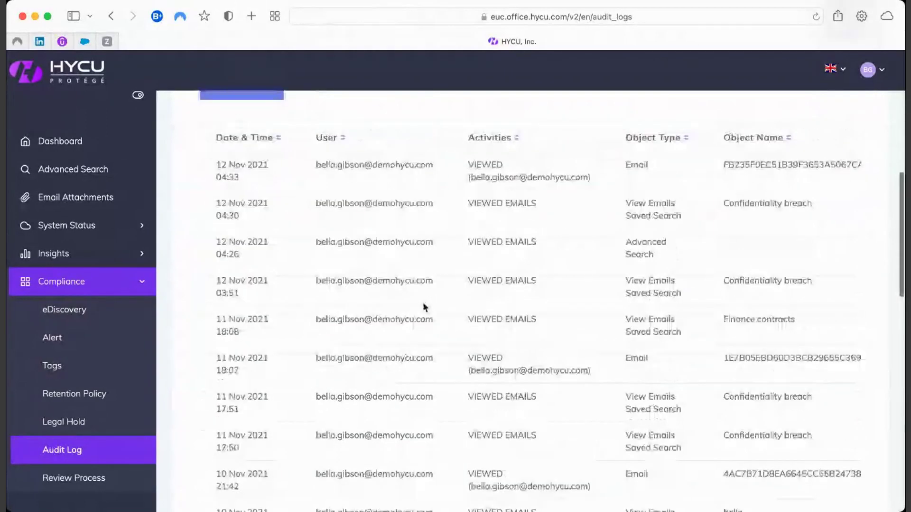
scroll(424, 308, up, 1)
scroll(423, 303, right, 5)
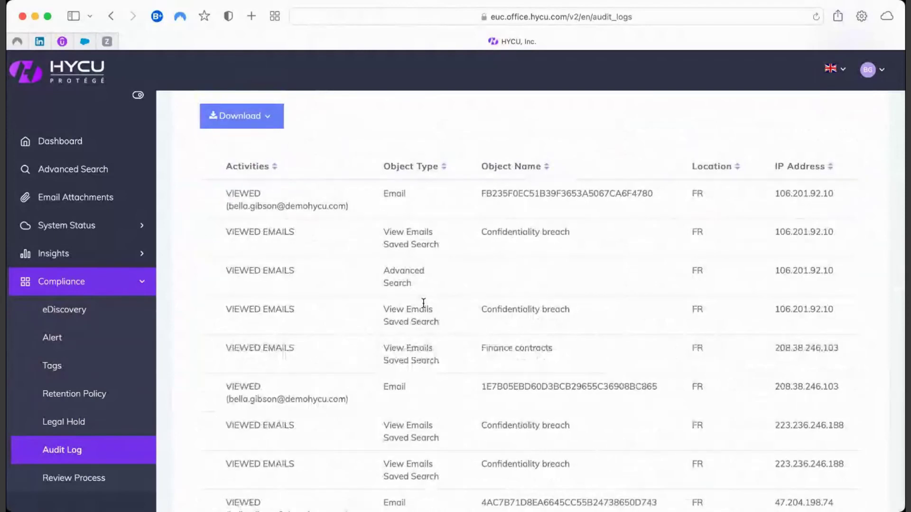
scroll(343, 268, left, 5)
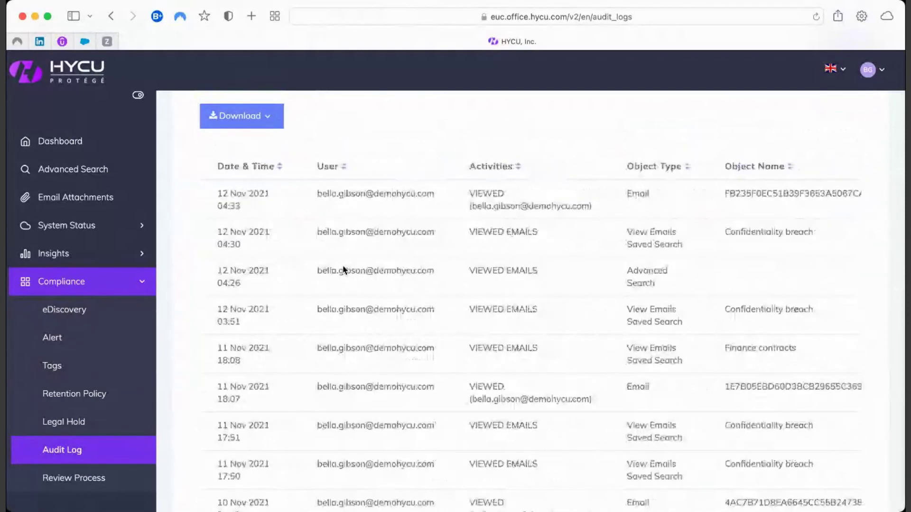
scroll(344, 270, up, 12)
scroll(344, 271, down, 6)
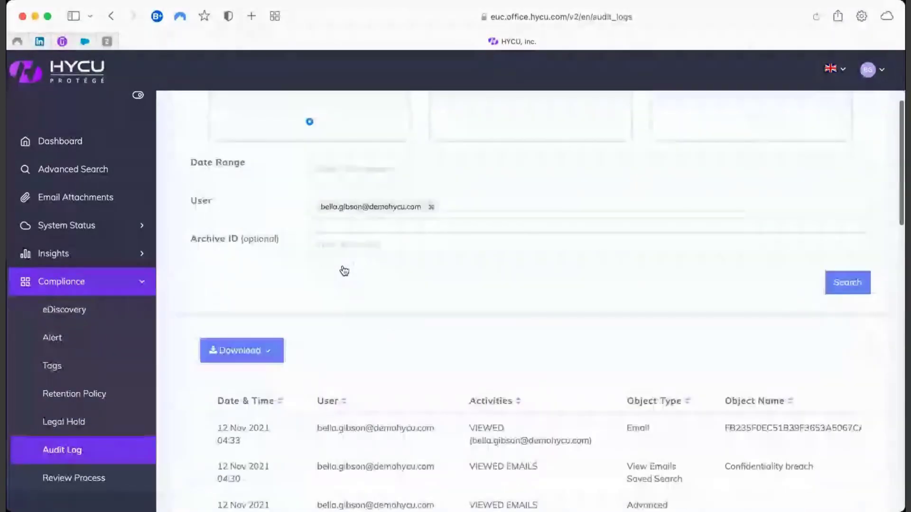
click(274, 356)
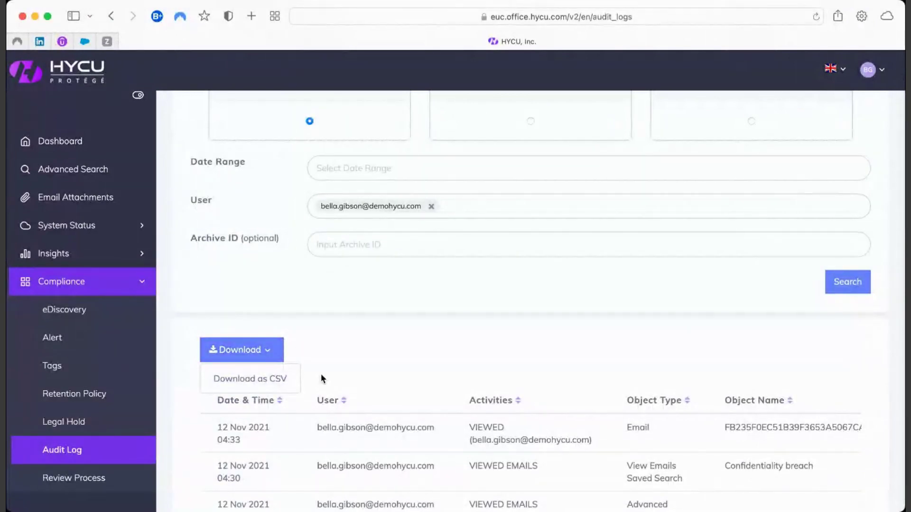
- Search the User Activity Log for the same account and review the listed activities
scroll(320, 374, up, 5)
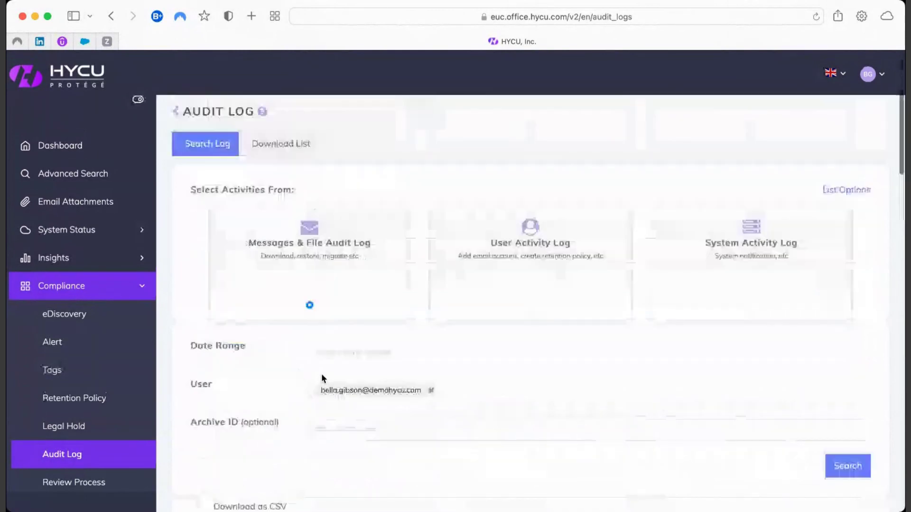
click(490, 297)
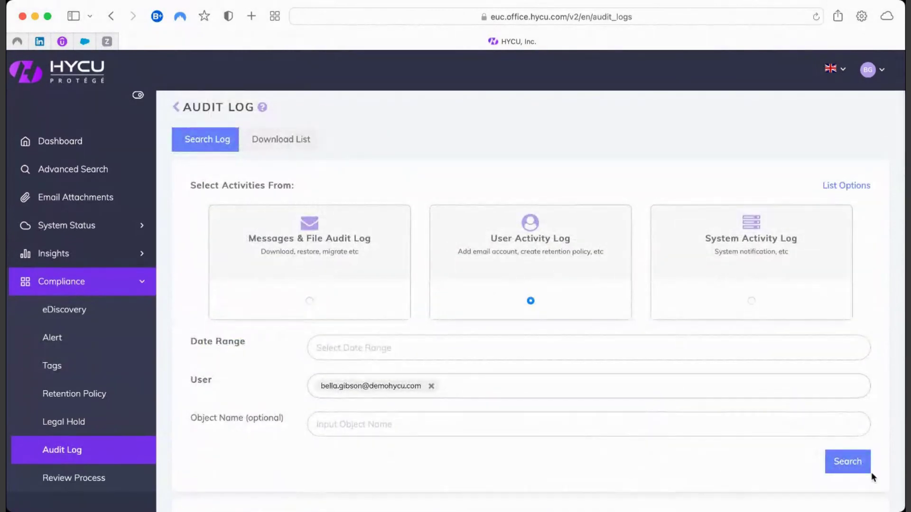
scroll(750, 402, down, 1)
scroll(750, 399, down, 5)
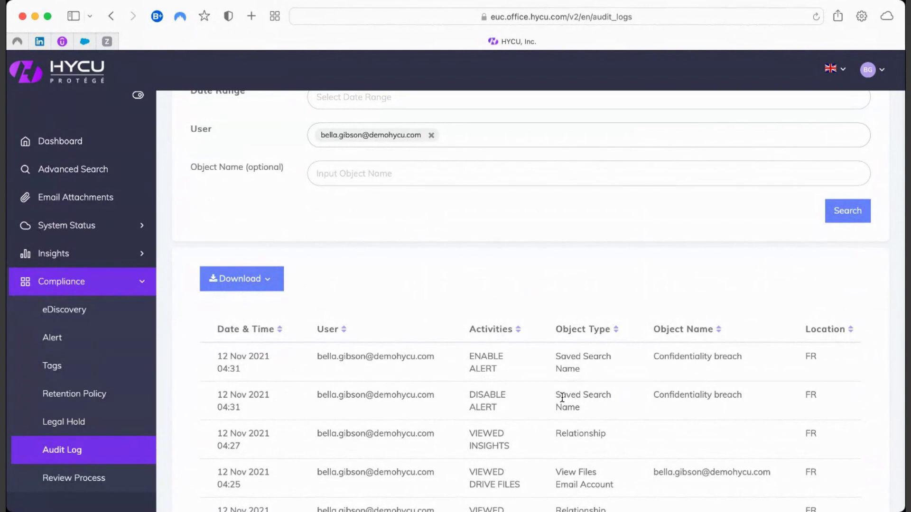
scroll(562, 398, right, 2)
scroll(563, 398, up, 10)
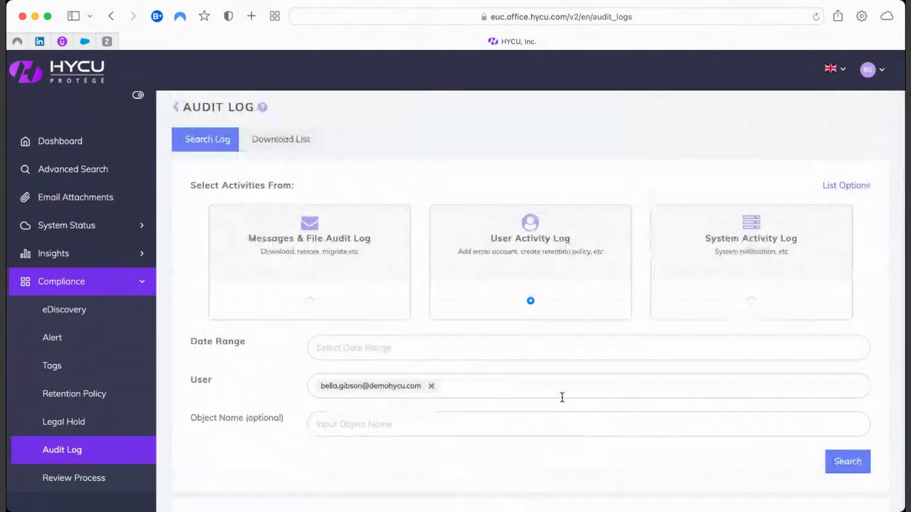
- Search the System Activity Log for the same account, review its notification entries, and open the compliance tag list
click(729, 311)
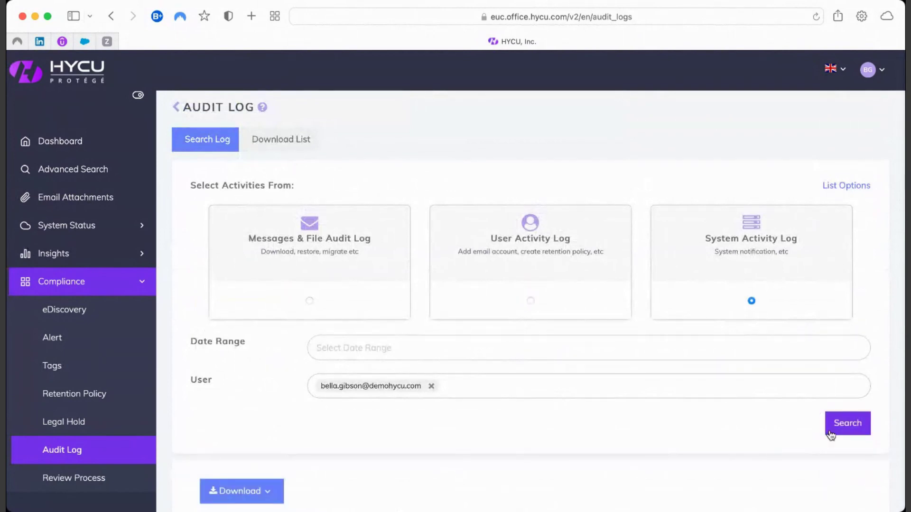
scroll(721, 418, down, 8)
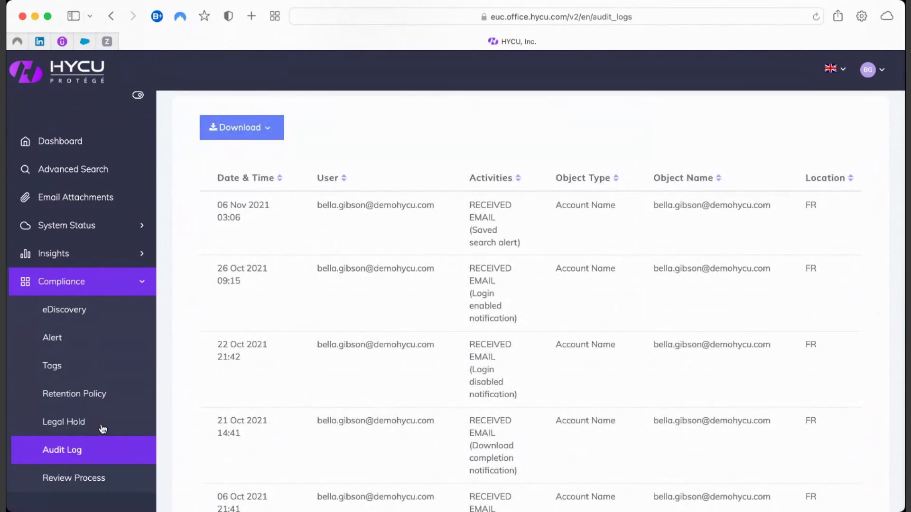
click(57, 367)
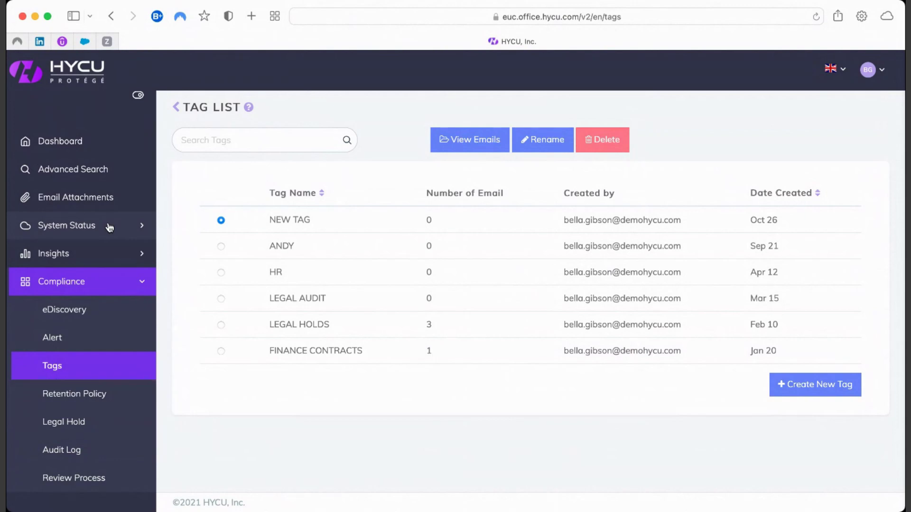
- Open the backup status list and review the email backup jobs with their start dates, elapsed times and statuses
click(109, 228)
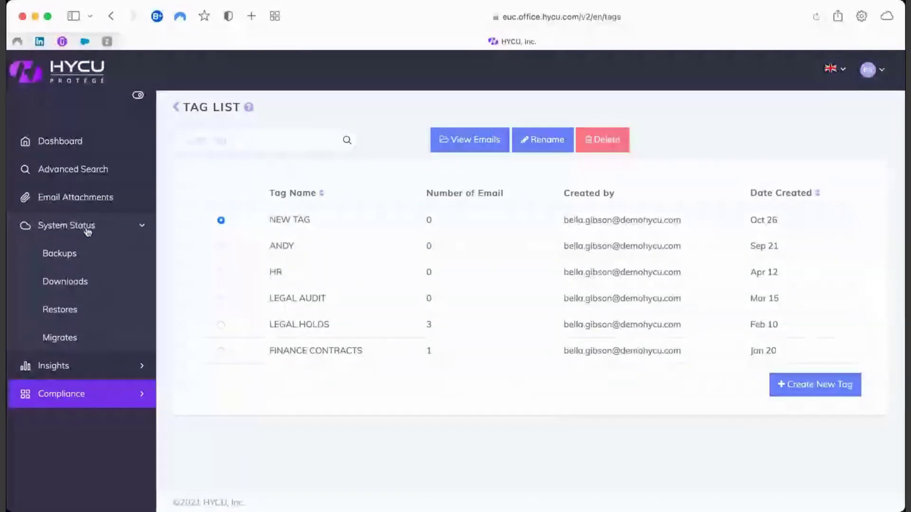
click(69, 255)
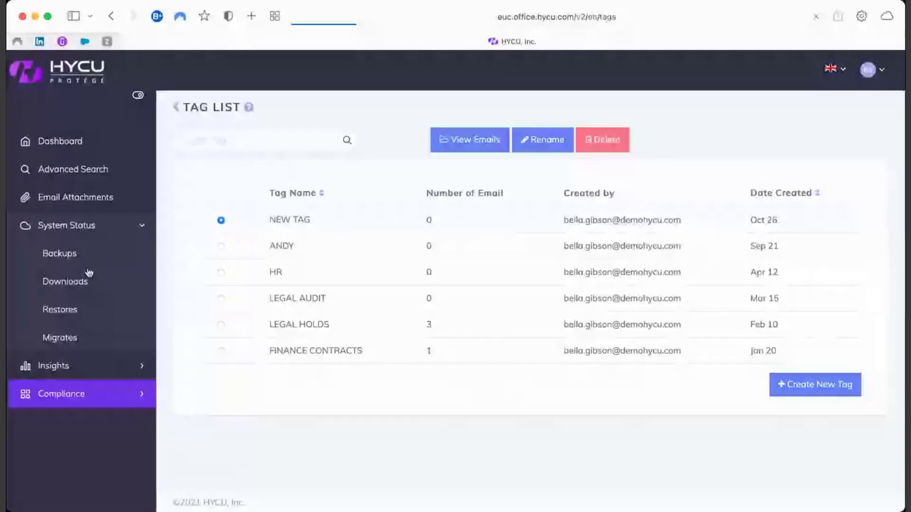
click(69, 255)
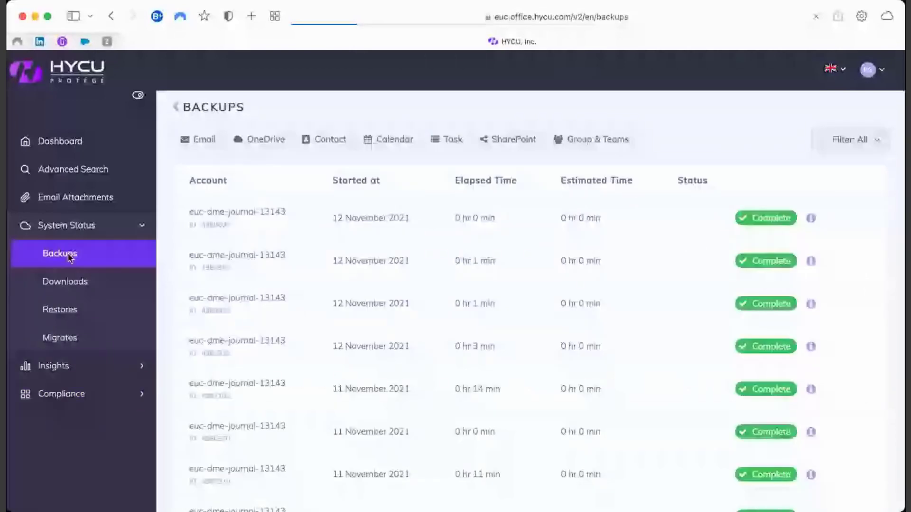
scroll(299, 303, down, 1)
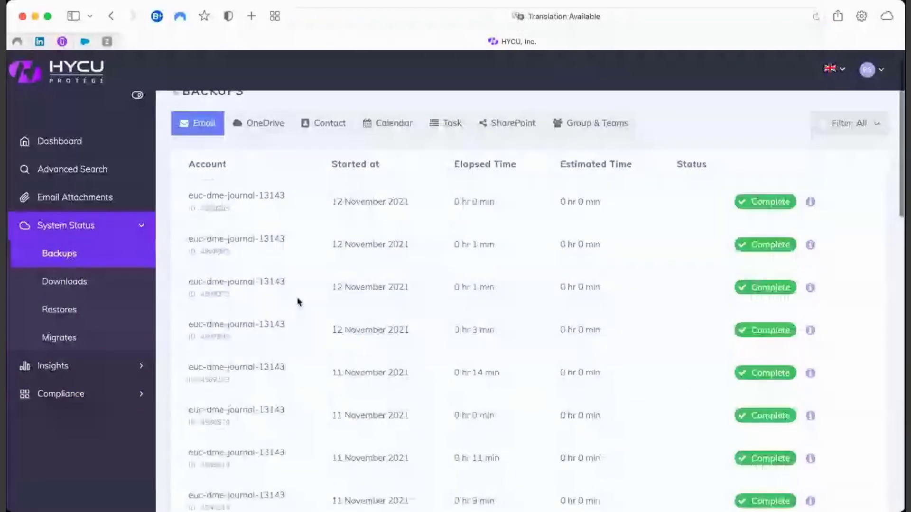
scroll(259, 209, up, 1)
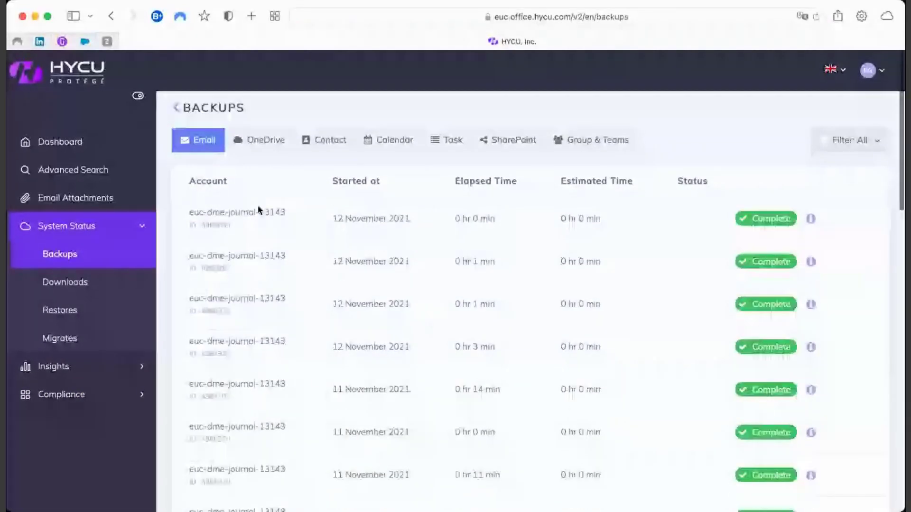
scroll(259, 209, down, 3)
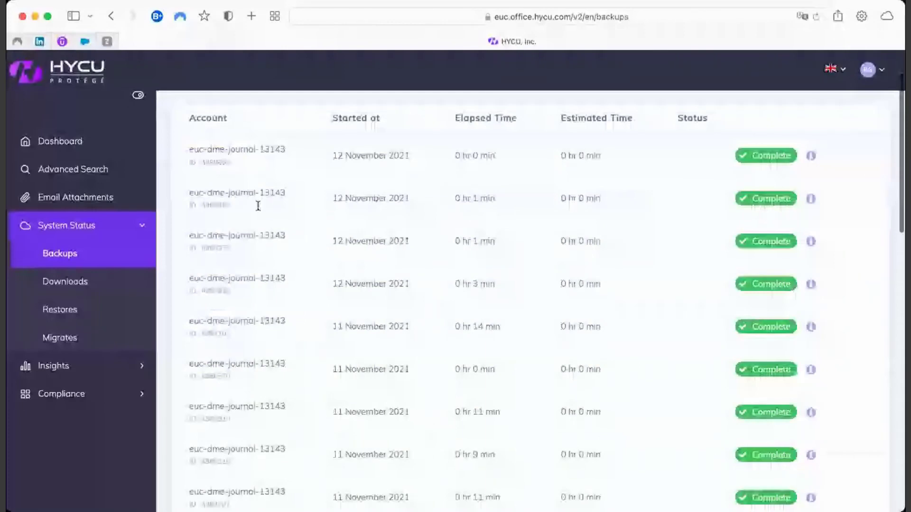
- Search the backed-up email attachments for "alpha" across all attachment types
click(113, 199)
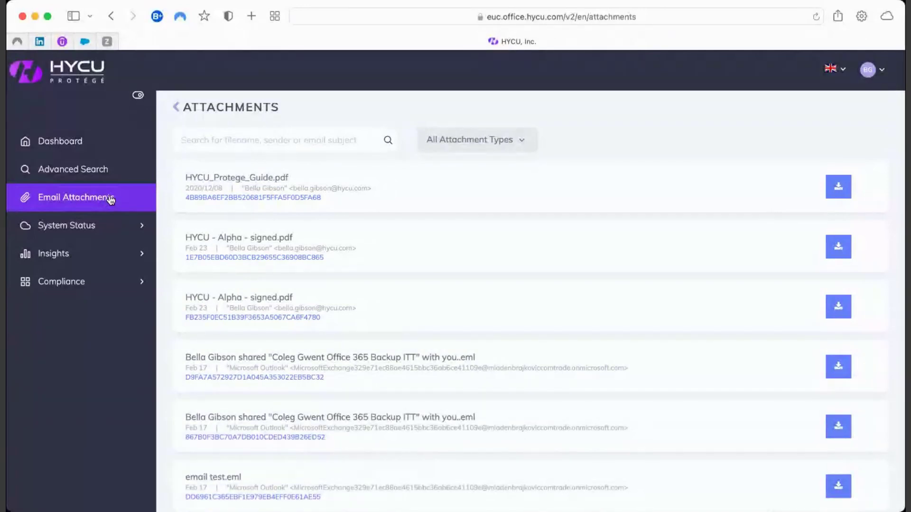
click(231, 144)
text(alpha)
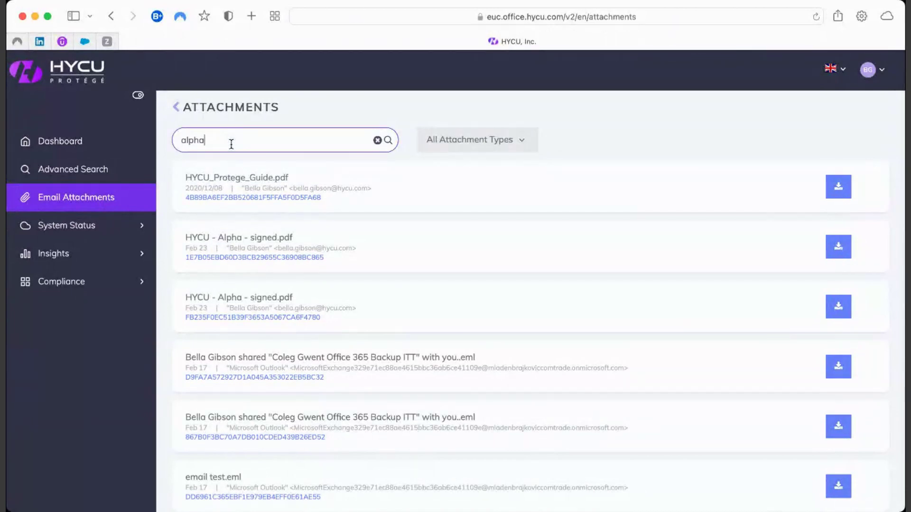
key(Return)
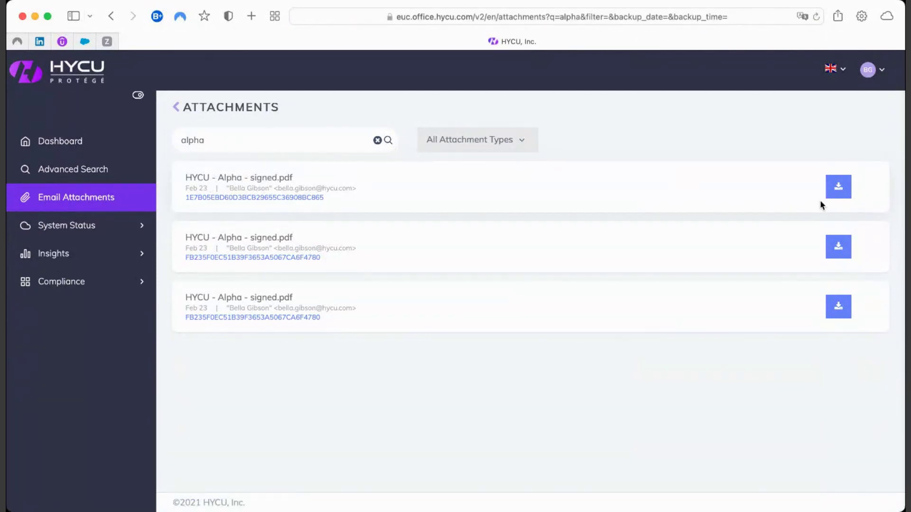
- Return to the dashboard and show the actions available for individual accounts in the email account list
click(46, 144)
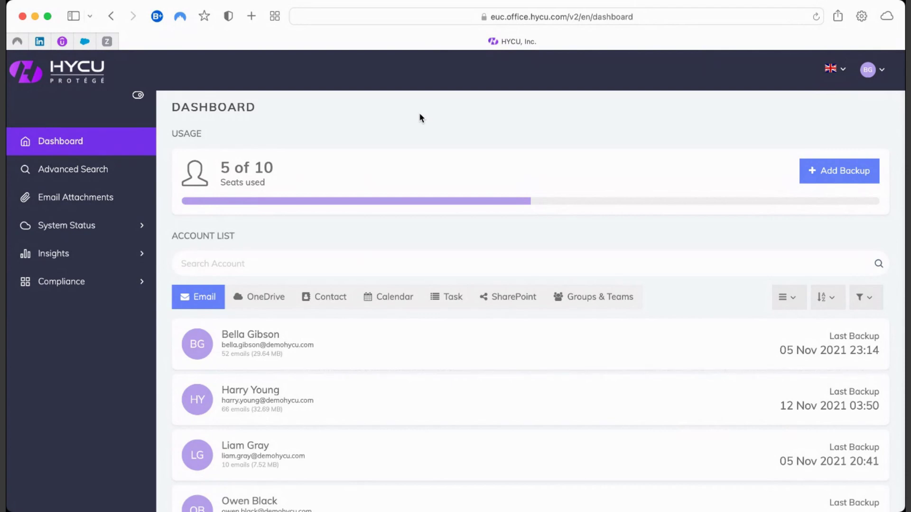
mouse_move(336, 407)
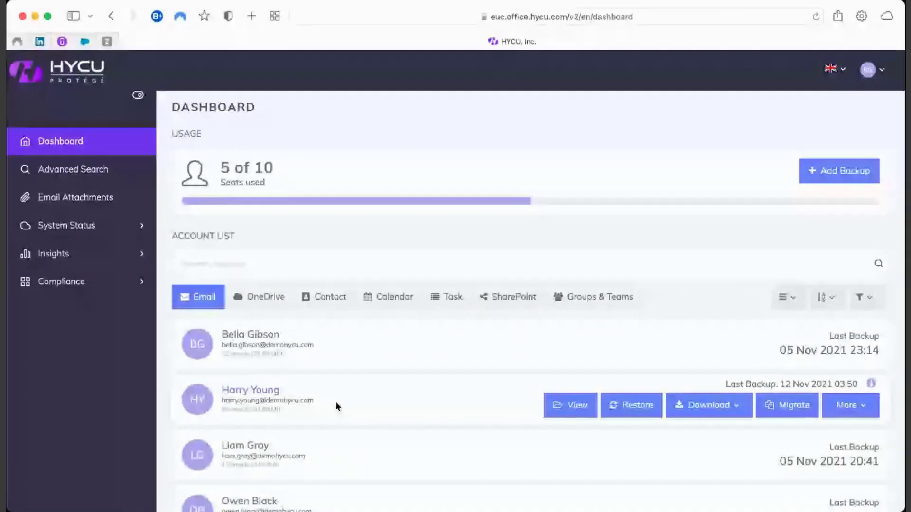
mouse_move(311, 494)
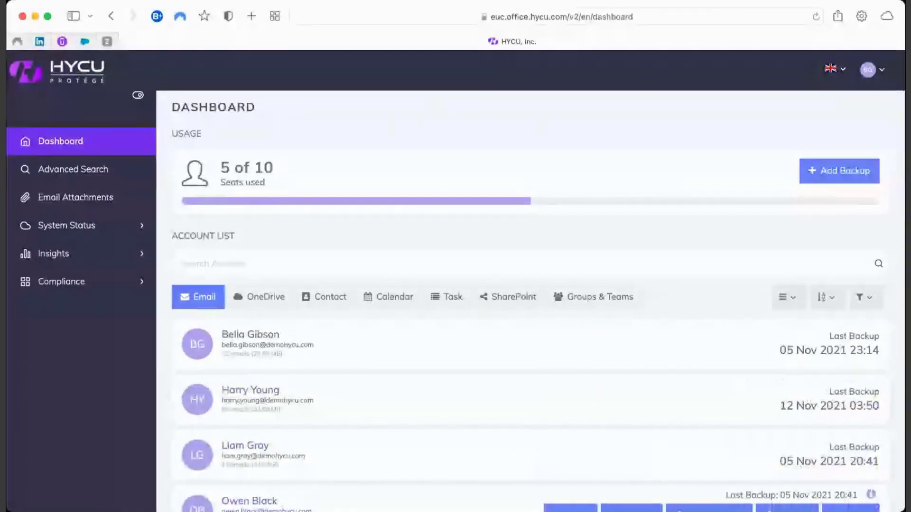